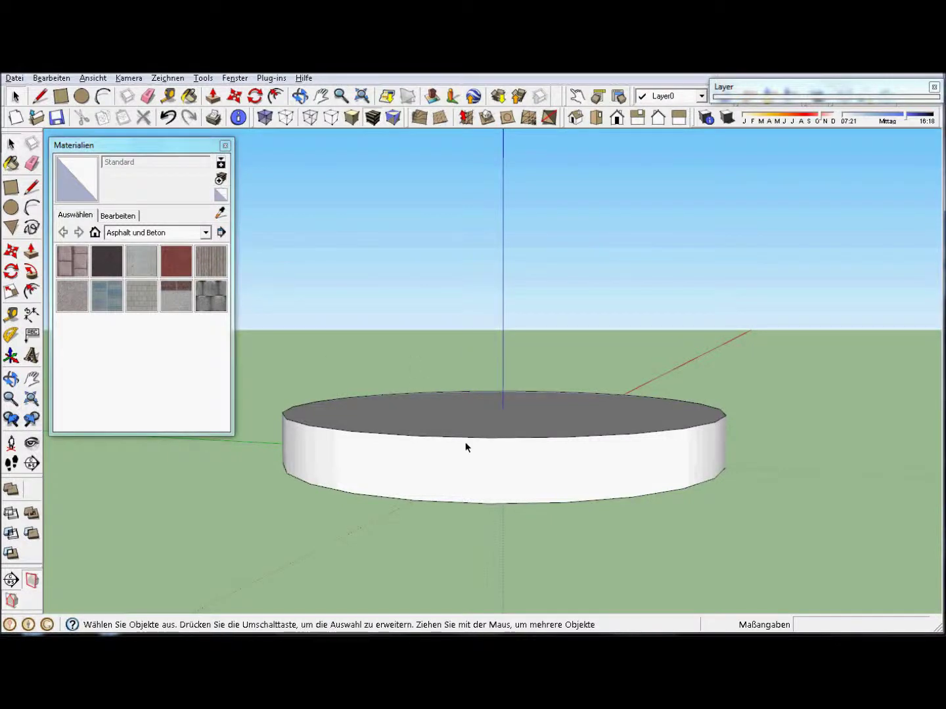
- Turn on Hidden Geometry to reveal the cylinder's individual wall facets
{"action": "left_click", "coordinate": [473, 471]}
{"action": "left_click", "coordinate": [93, 78]}
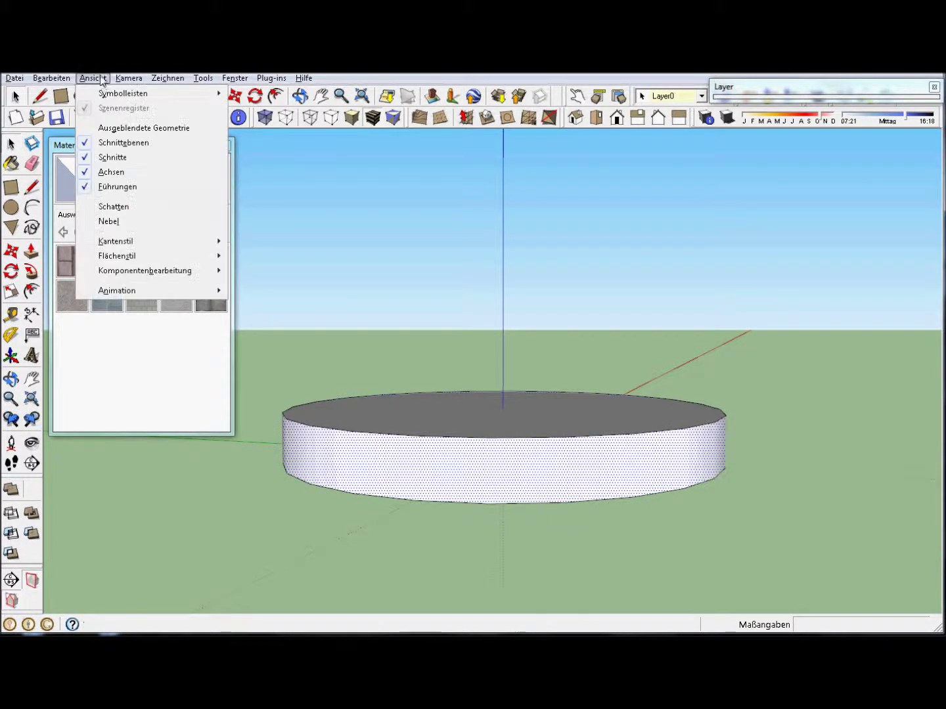
{"action": "left_click", "coordinate": [116, 132]}
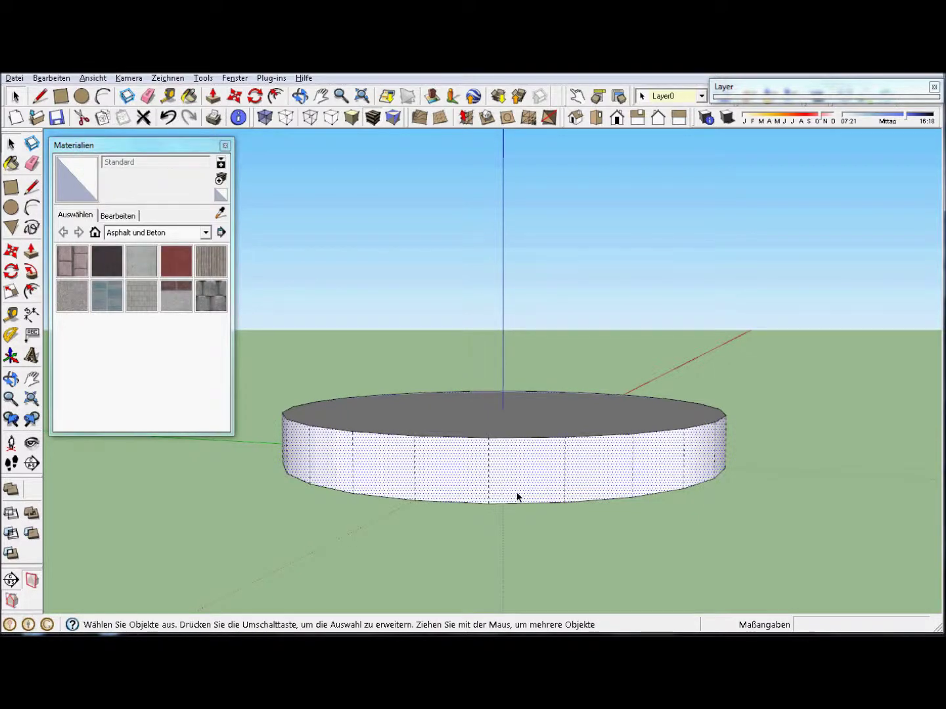
- Paint a single wall facet with the Betonblock_Schichten concrete-block material
{"action": "left_click", "coordinate": [517, 497]}
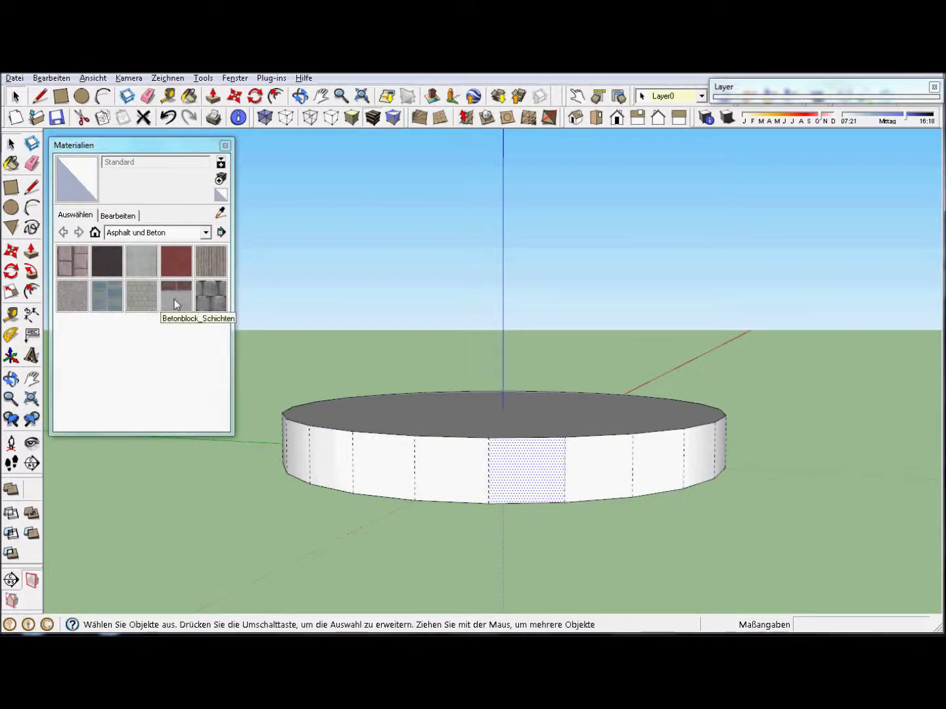
{"action": "left_click", "coordinate": [176, 303]}
{"action": "left_click", "coordinate": [534, 475]}
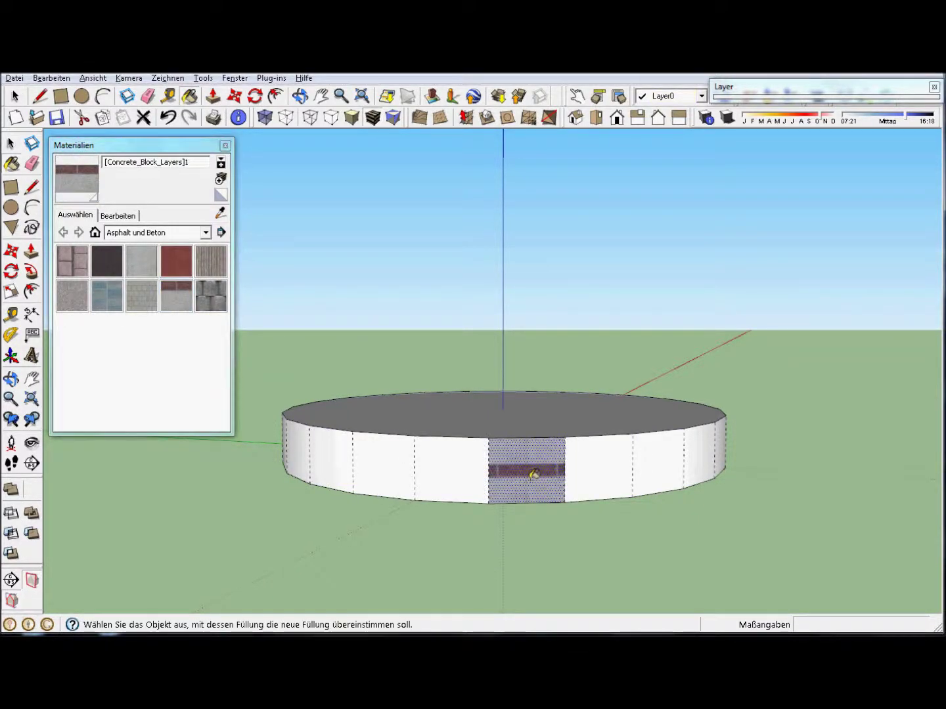
{"action": "right_click", "coordinate": [532, 486]}
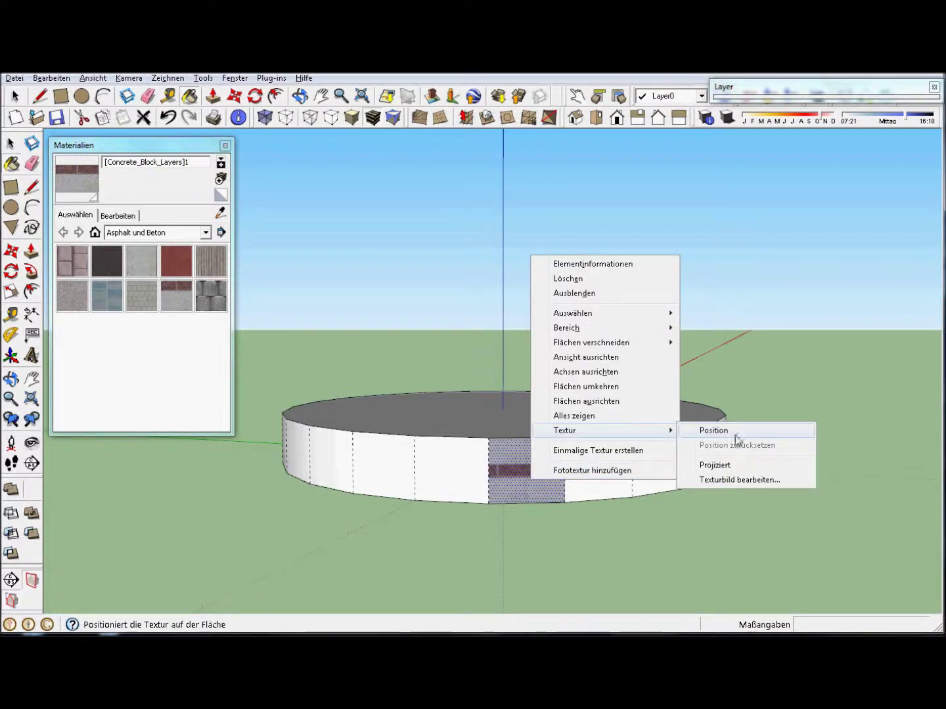
- Enter Texture Position mode on the painted facet and move the anchor pin to a new spot
{"action": "left_click", "coordinate": [736, 436]}
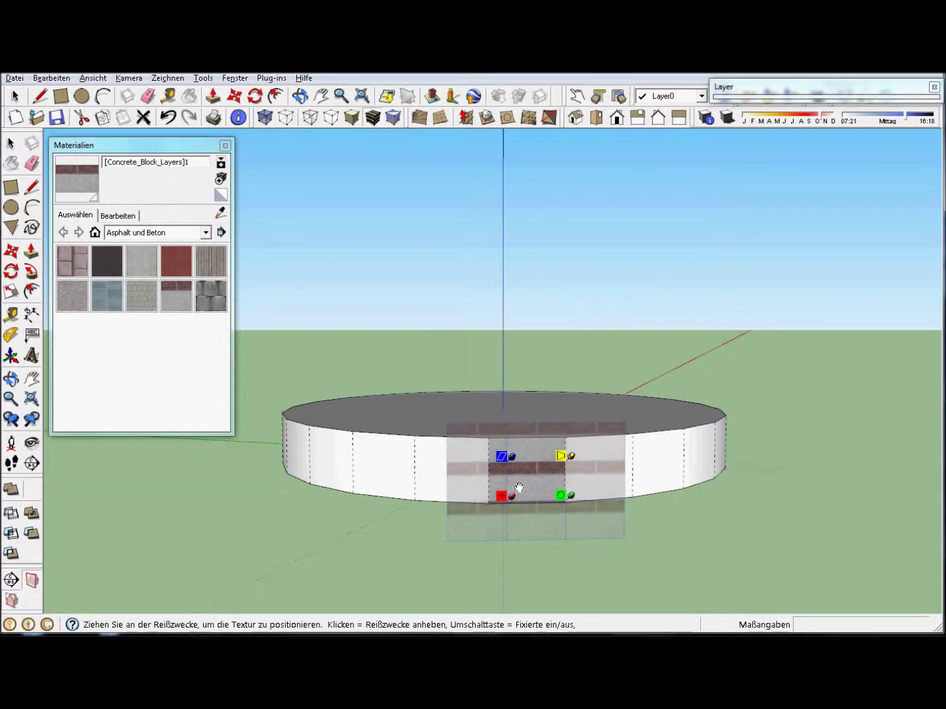
{"action": "scroll", "coordinate": [519, 490], "scroll_direction": "up", "scroll_amount": 2}
{"action": "scroll", "coordinate": [525, 486], "scroll_direction": "up", "scroll_amount": 2}
{"action": "left_click", "coordinate": [494, 516]}
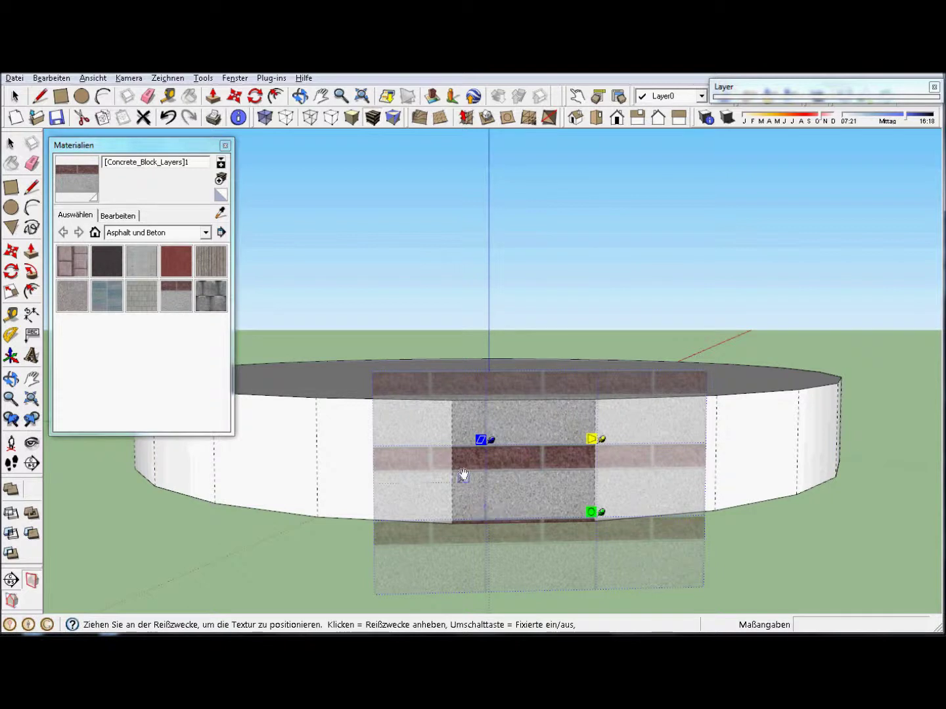
{"action": "left_click", "coordinate": [541, 468]}
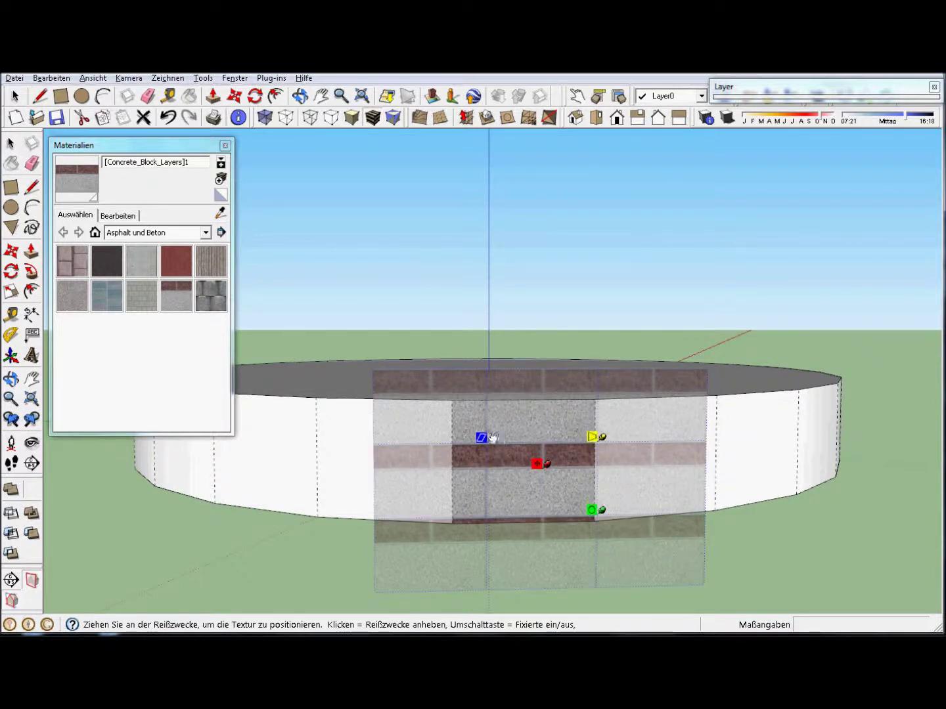
- Re-place the scaling and distortion pins to resize and shift the block pattern
{"action": "left_click", "coordinate": [547, 438]}
{"action": "left_click", "coordinate": [608, 510]}
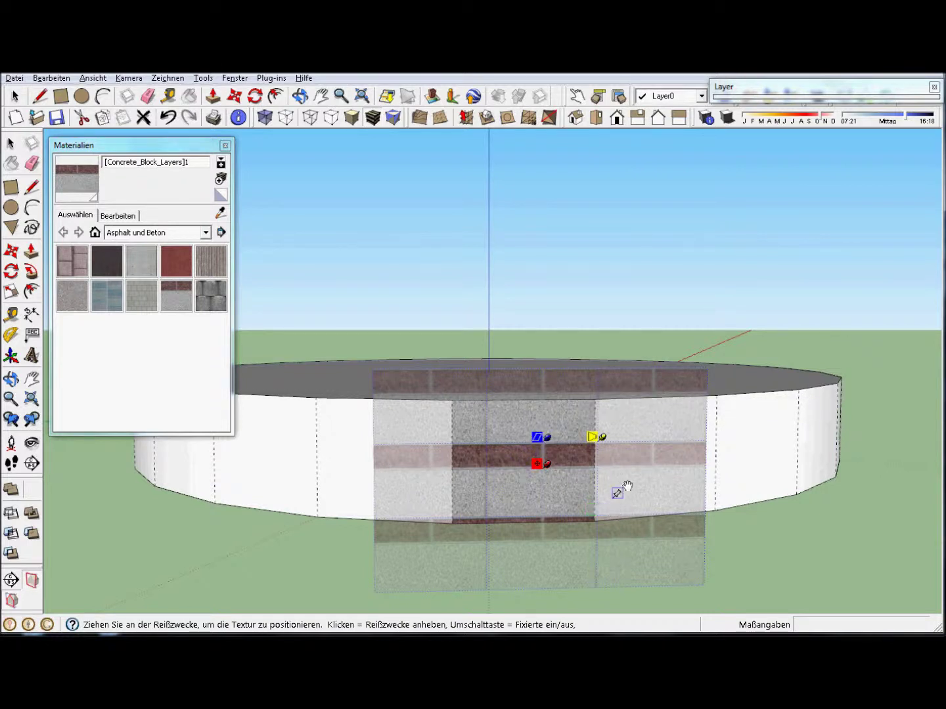
{"action": "left_click", "coordinate": [654, 461]}
{"action": "left_click", "coordinate": [603, 437]}
{"action": "left_click", "coordinate": [656, 437]}
- Move the concrete-block texture down-left and stretch it wider and taller over the facet
{"action": "left_click_drag", "start_coordinate": [546, 465], "coordinate": [457, 523]}
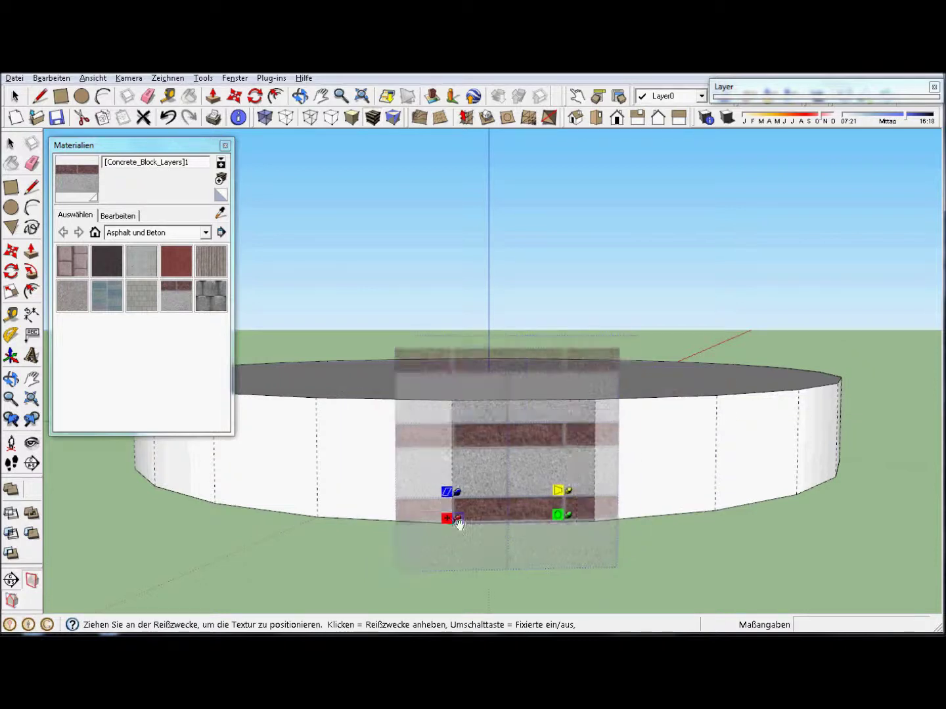
{"action": "left_click_drag", "start_coordinate": [559, 514], "coordinate": [590, 516]}
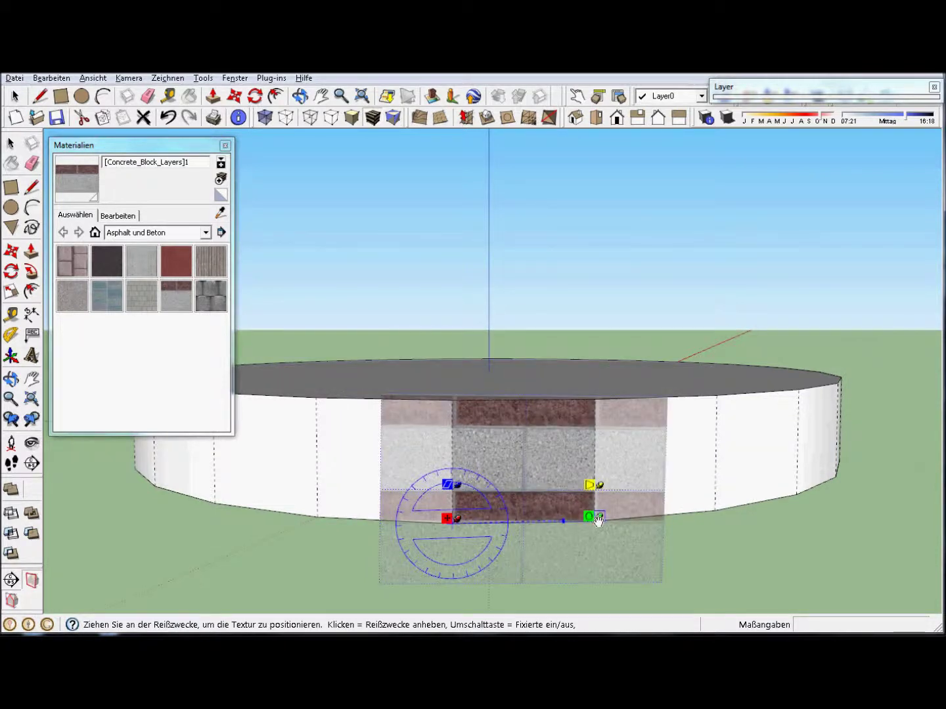
{"action": "left_click_drag", "start_coordinate": [461, 484], "coordinate": [461, 395]}
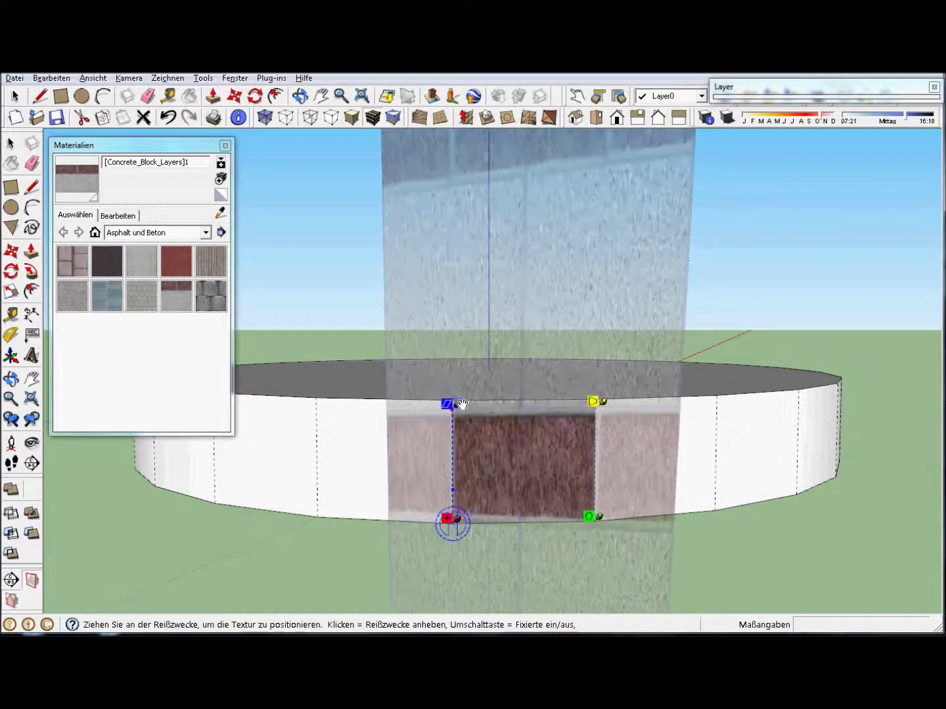
{"action": "left_click_drag", "start_coordinate": [608, 392], "coordinate": [605, 395]}
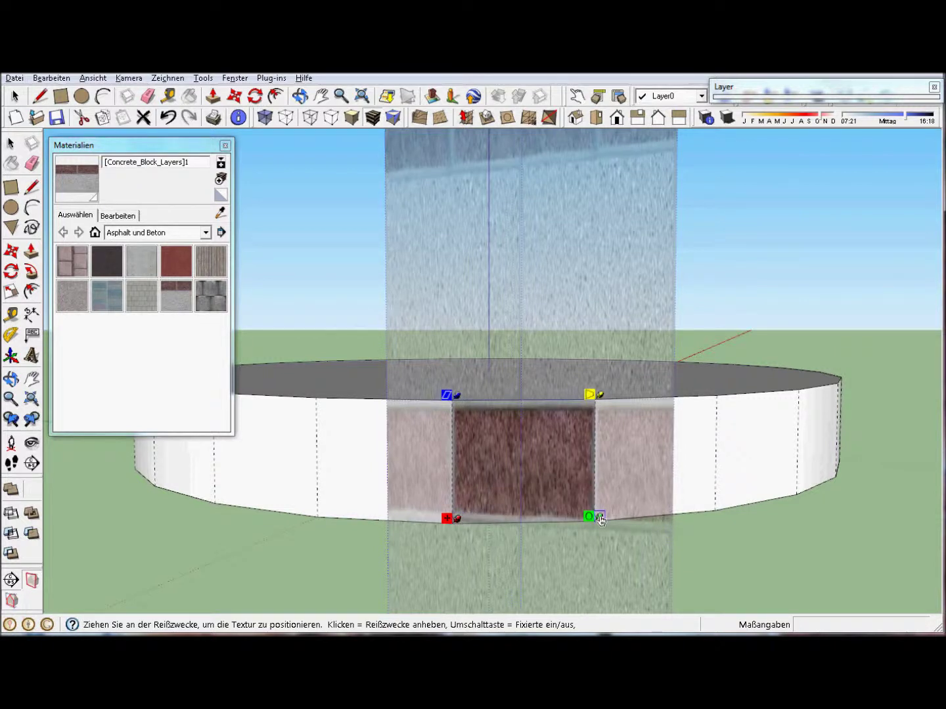
- Unskew the texture into a vertical projection with its pins at the facet's corners
{"action": "mouse_move", "coordinate": [599, 520]}
{"action": "left_mouse_down"}
{"action": "mouse_move", "coordinate": [599, 509]}
{"action": "mouse_move", "coordinate": [595, 518]}
{"action": "left_mouse_up"}
{"action": "left_click_drag", "start_coordinate": [599, 523], "coordinate": [592, 517]}
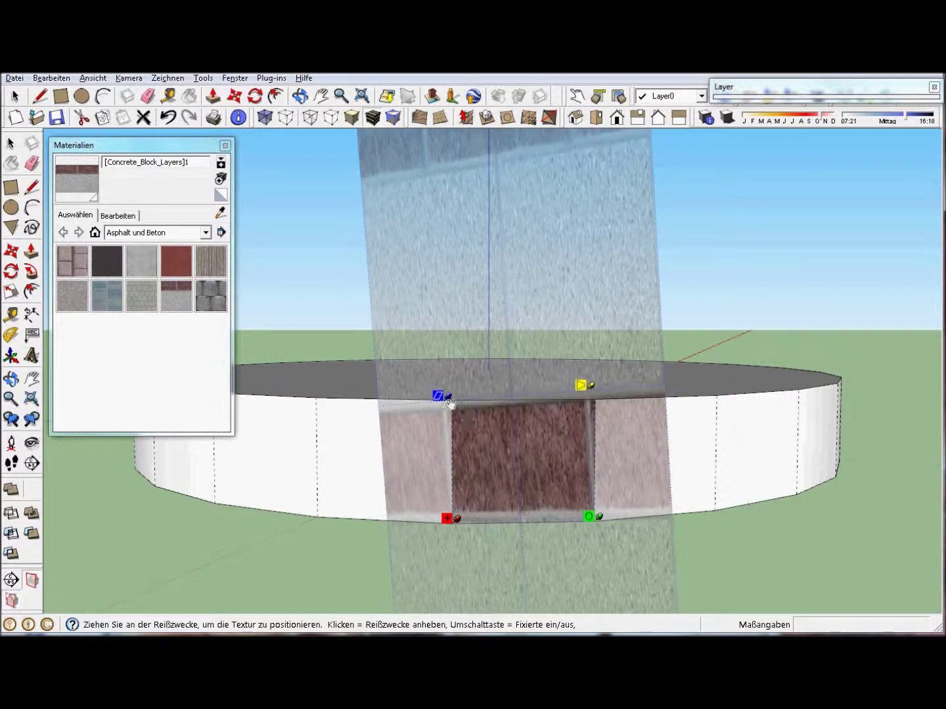
{"action": "left_click_drag", "start_coordinate": [450, 402], "coordinate": [459, 401]}
{"action": "left_click_drag", "start_coordinate": [601, 389], "coordinate": [599, 395]}
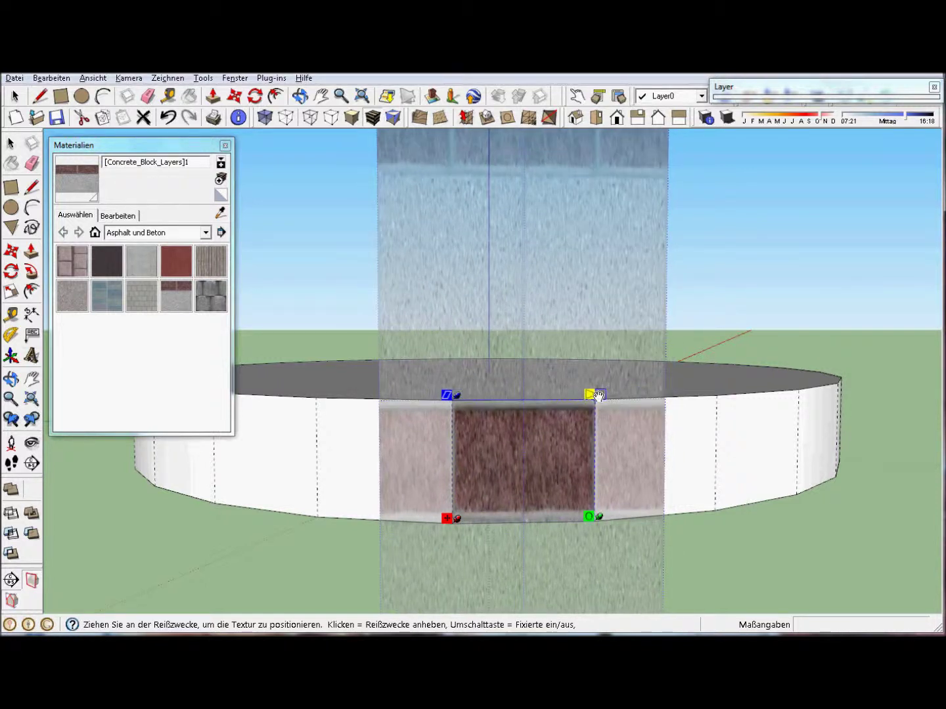
{"action": "left_click_drag", "start_coordinate": [520, 486], "coordinate": [518, 488]}
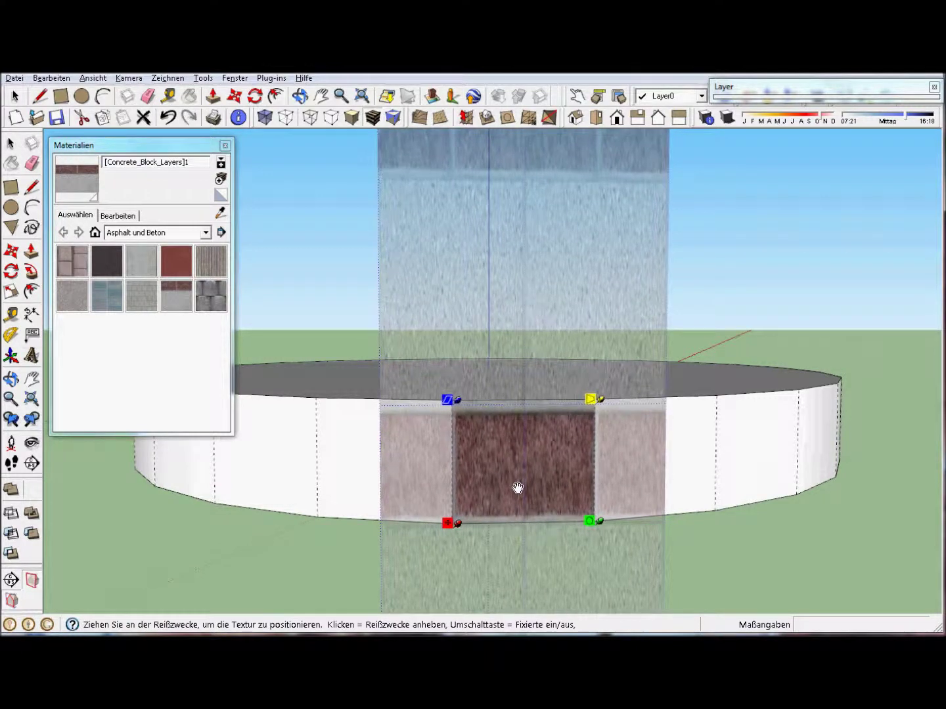
{"action": "left_click_drag", "start_coordinate": [602, 521], "coordinate": [596, 522]}
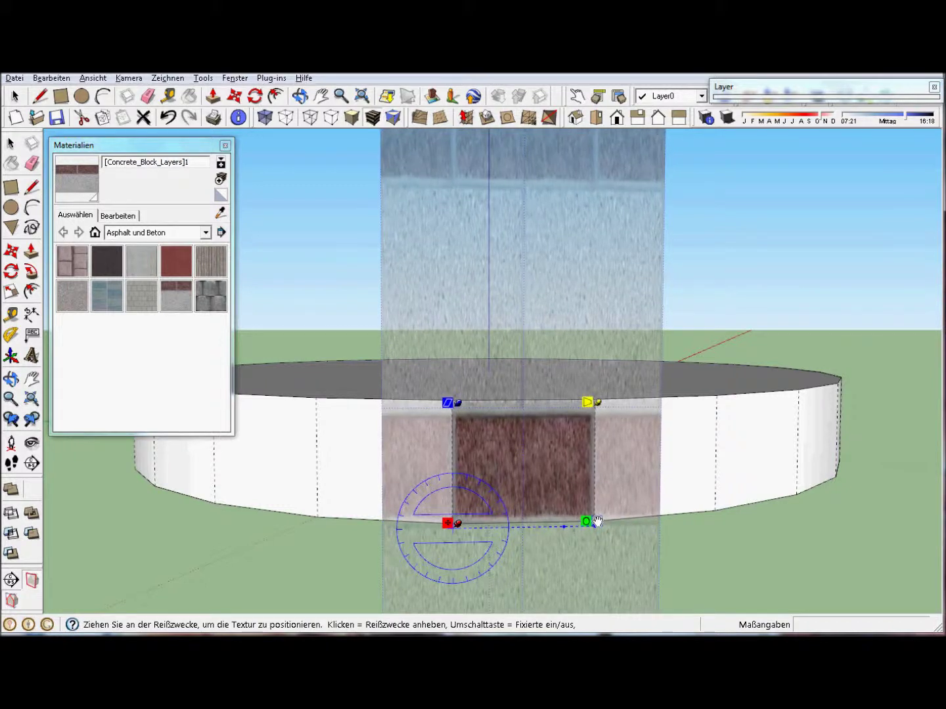
{"action": "left_click_drag", "start_coordinate": [596, 522], "coordinate": [594, 523]}
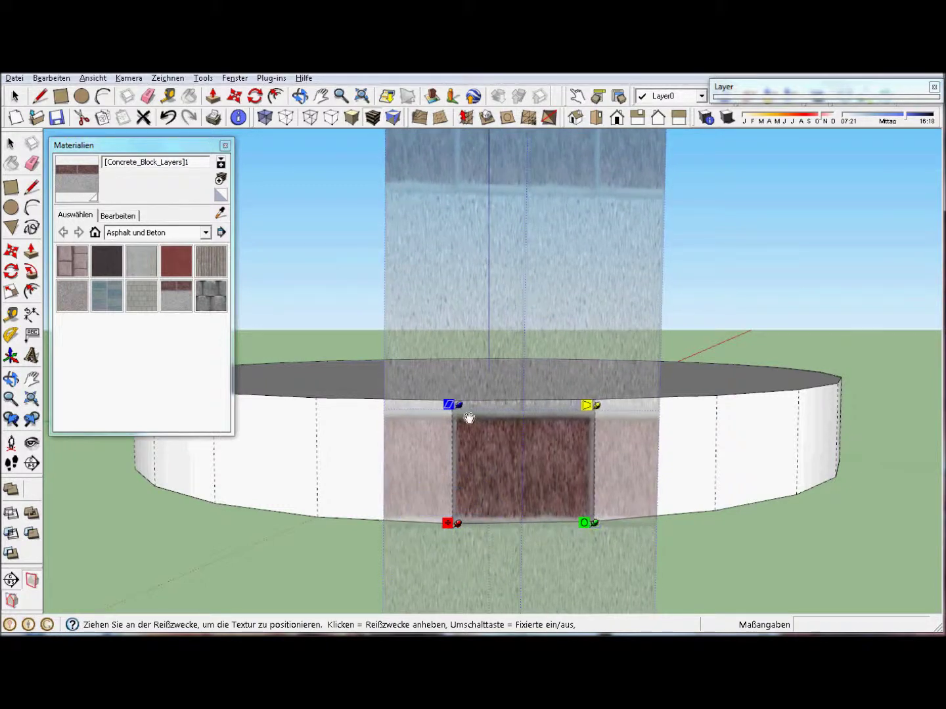
{"action": "left_click_drag", "start_coordinate": [466, 408], "coordinate": [462, 393]}
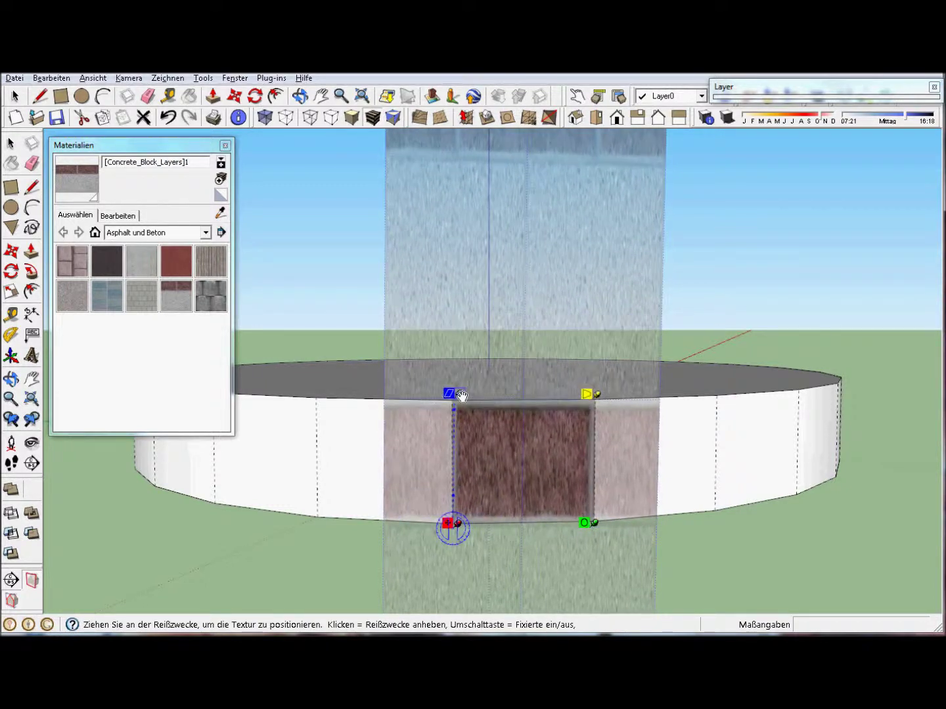
- Fine-tune the texture pins' scale, rotation and height on the middle facet
{"action": "left_click_drag", "start_coordinate": [462, 394], "coordinate": [463, 393]}
{"action": "left_click_drag", "start_coordinate": [591, 524], "coordinate": [594, 524]}
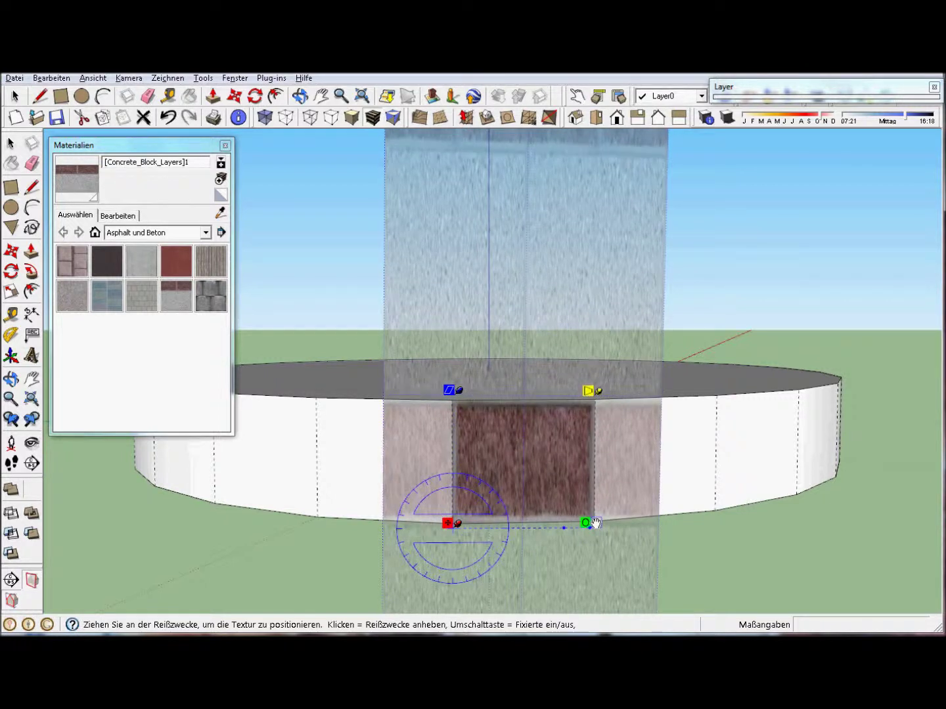
{"action": "left_click_drag", "start_coordinate": [594, 523], "coordinate": [596, 523]}
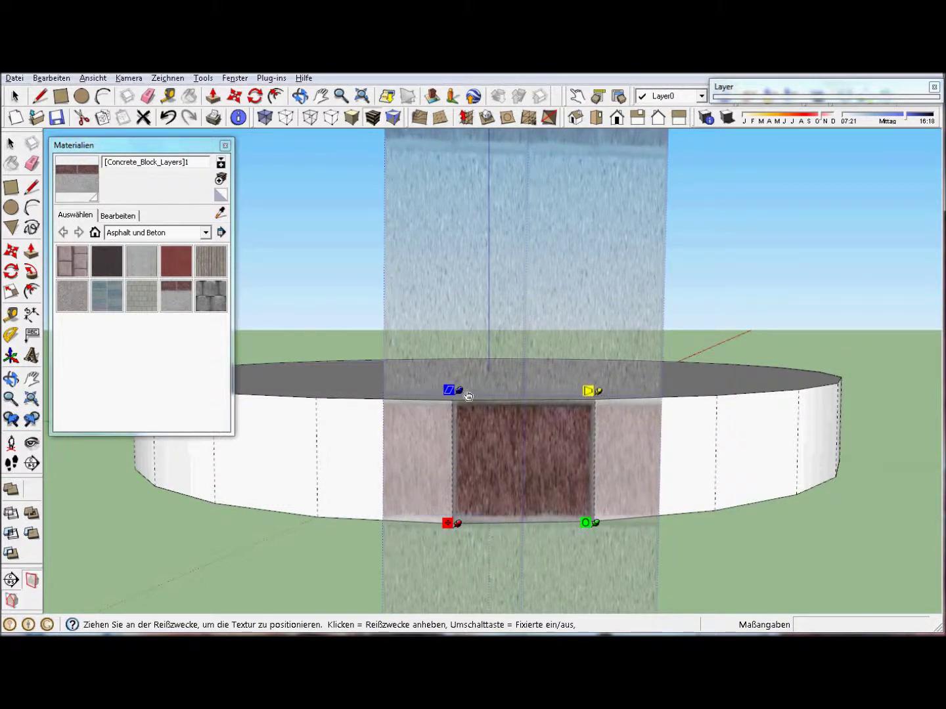
{"action": "left_click_drag", "start_coordinate": [462, 390], "coordinate": [460, 390]}
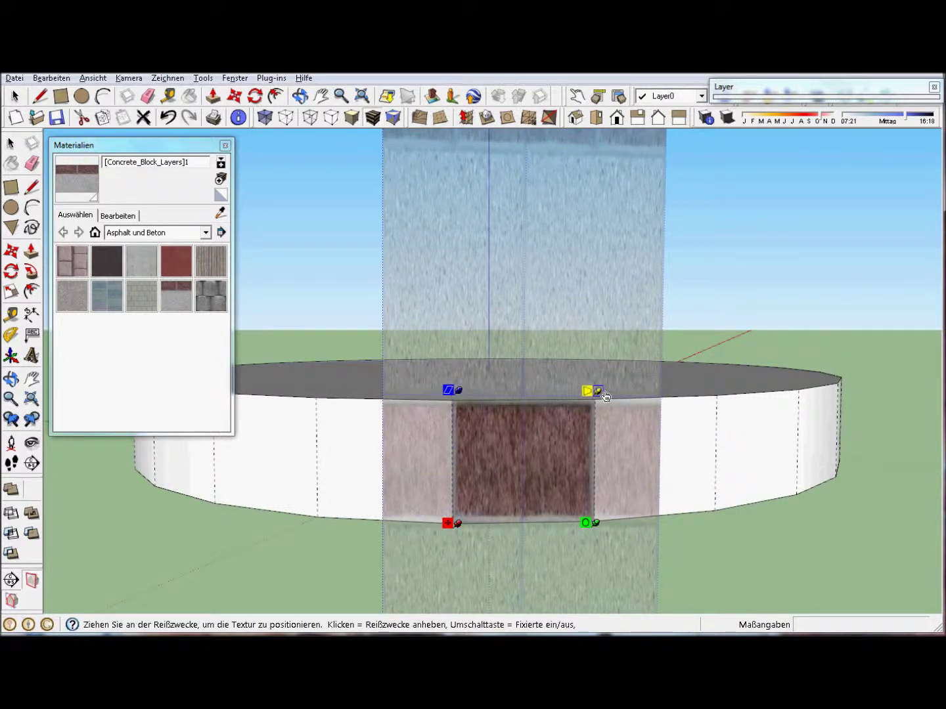
{"action": "left_click_drag", "start_coordinate": [600, 392], "coordinate": [600, 390]}
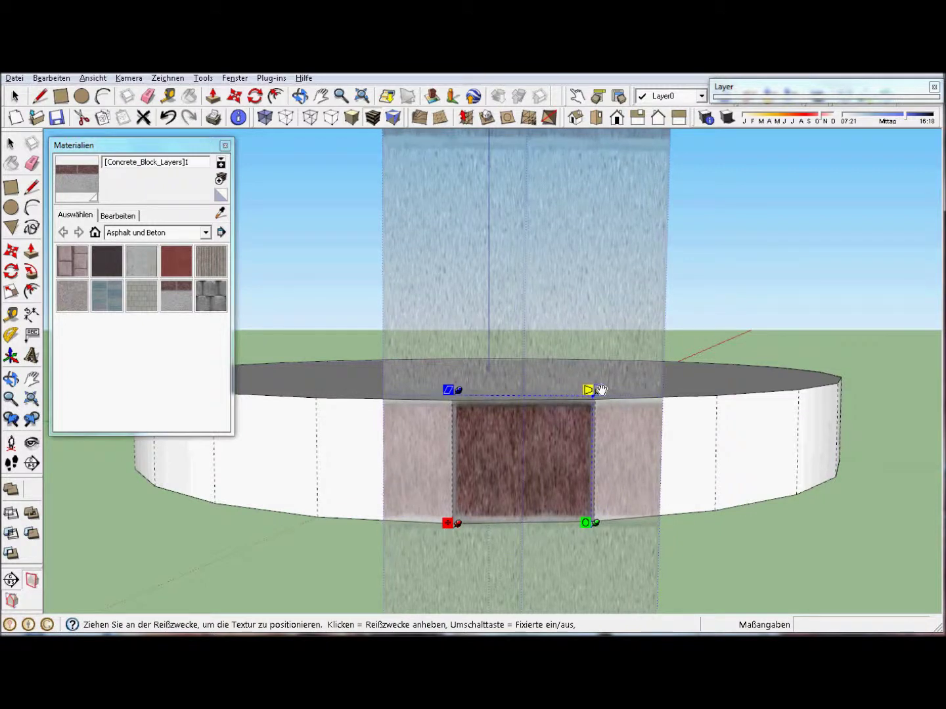
{"action": "left_click_drag", "start_coordinate": [600, 390], "coordinate": [600, 390]}
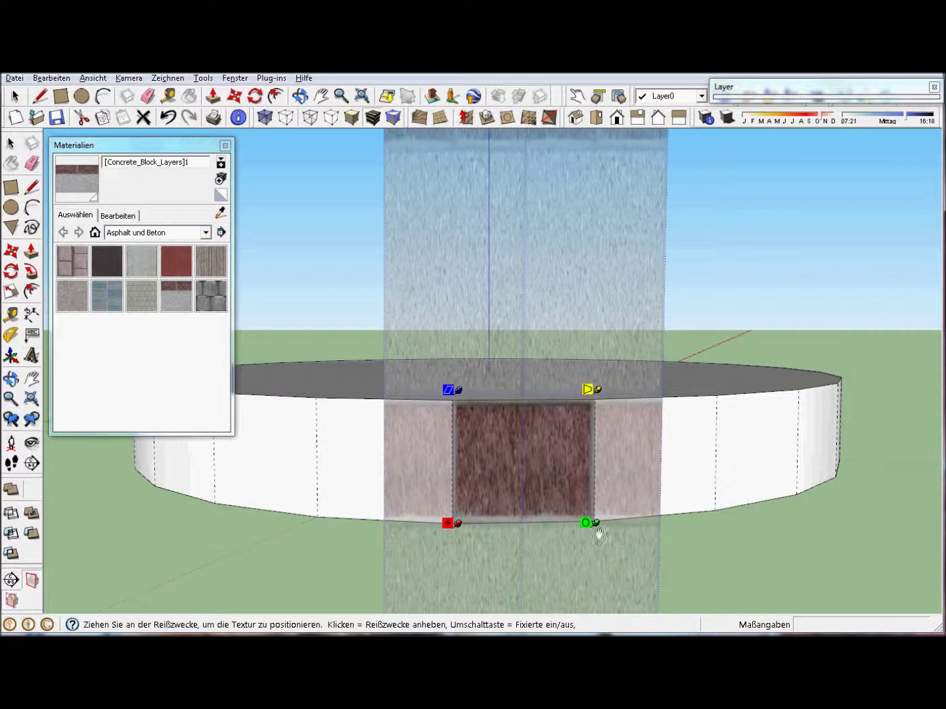
{"action": "left_click_drag", "start_coordinate": [599, 525], "coordinate": [595, 522]}
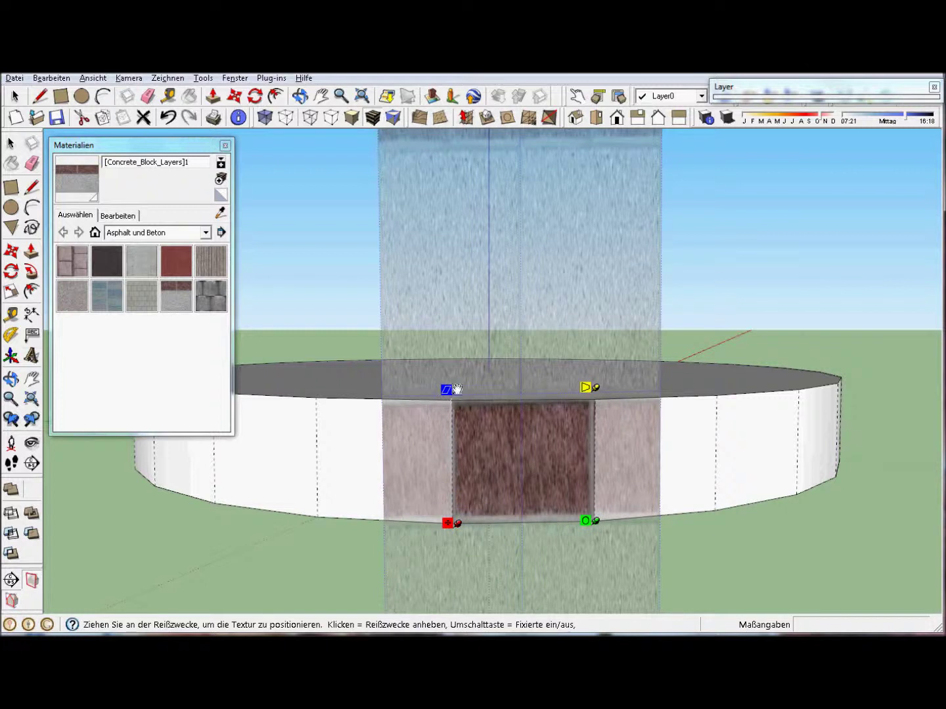
- Nudge the corner pins to align the texture edges, then commit the fitted texture
{"action": "left_click_drag", "start_coordinate": [456, 389], "coordinate": [458, 392]}
{"action": "left_click_drag", "start_coordinate": [601, 392], "coordinate": [598, 392]}
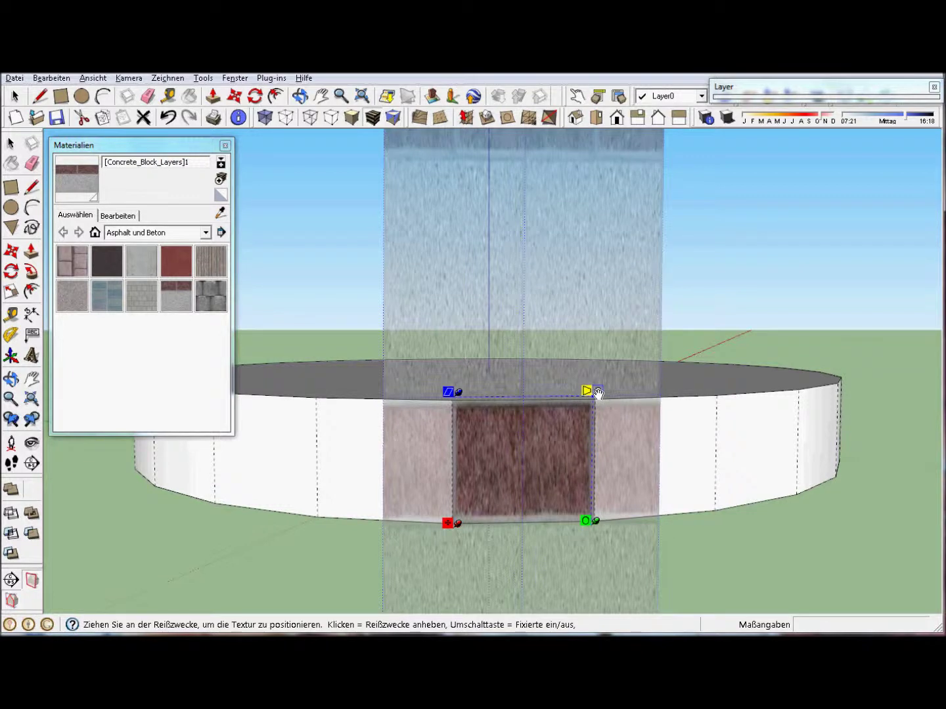
{"action": "left_click_drag", "start_coordinate": [459, 391], "coordinate": [458, 389]}
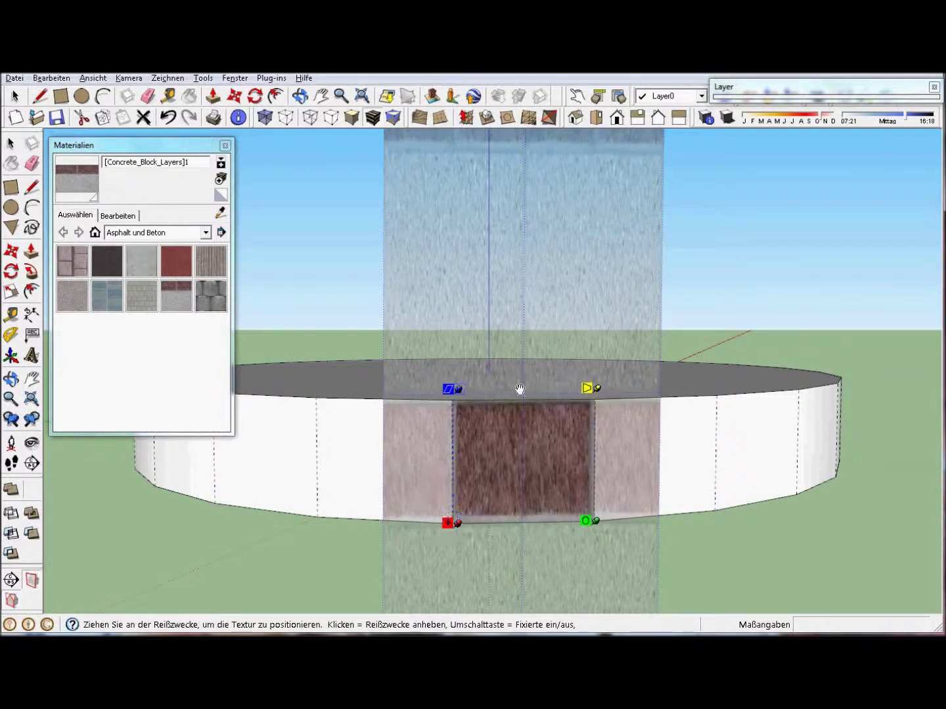
{"action": "left_click_drag", "start_coordinate": [598, 392], "coordinate": [596, 392]}
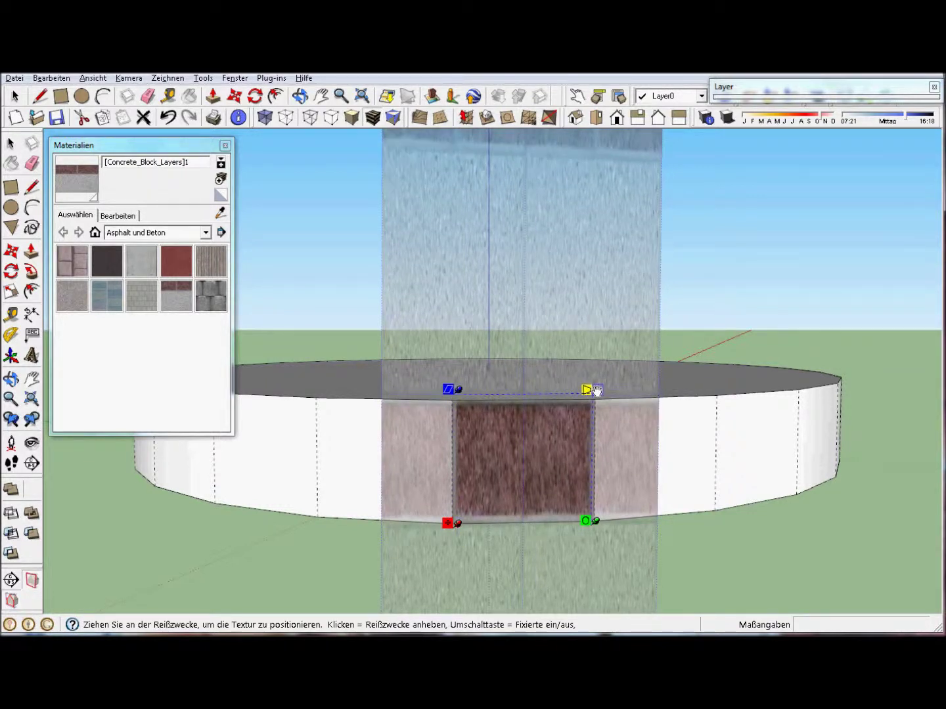
{"action": "left_click_drag", "start_coordinate": [597, 392], "coordinate": [598, 392]}
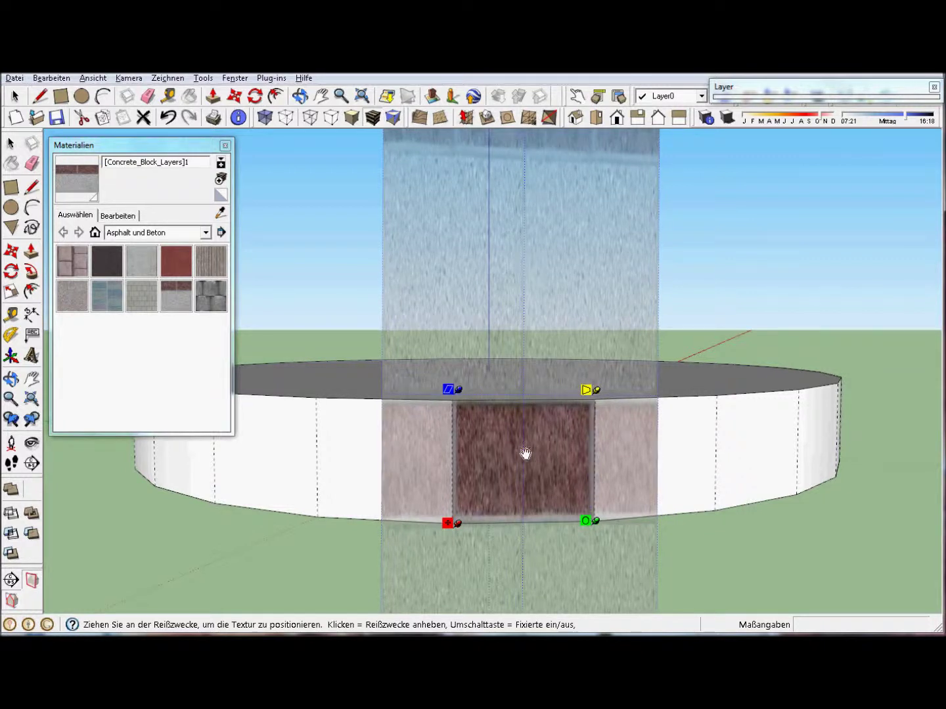
{"action": "left_click_drag", "start_coordinate": [600, 393], "coordinate": [599, 391]}
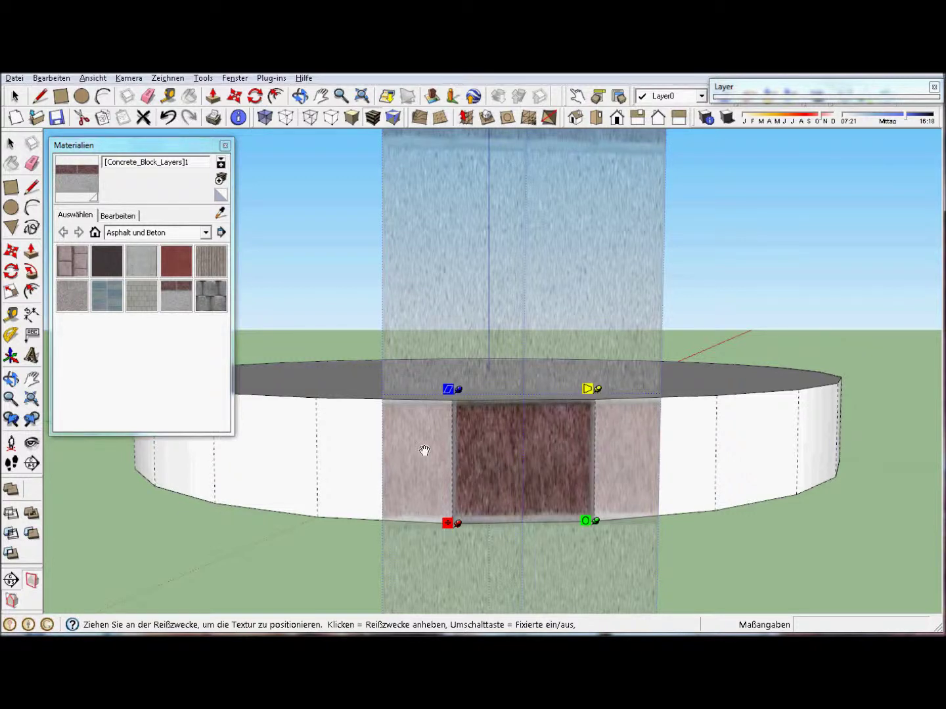
{"action": "left_click", "coordinate": [11, 143]}
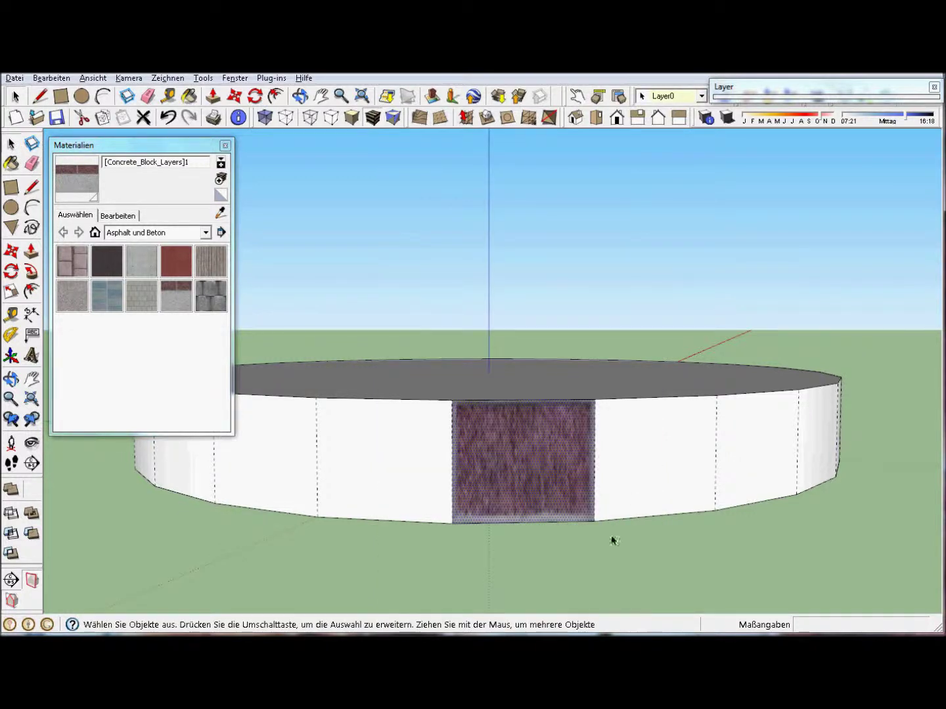
- Make the middle facet's texture Projiziert, then sample it and paint five neighbouring facets
{"action": "right_click", "coordinate": [492, 481]}
{"action": "mouse_move", "coordinate": [526, 430]}
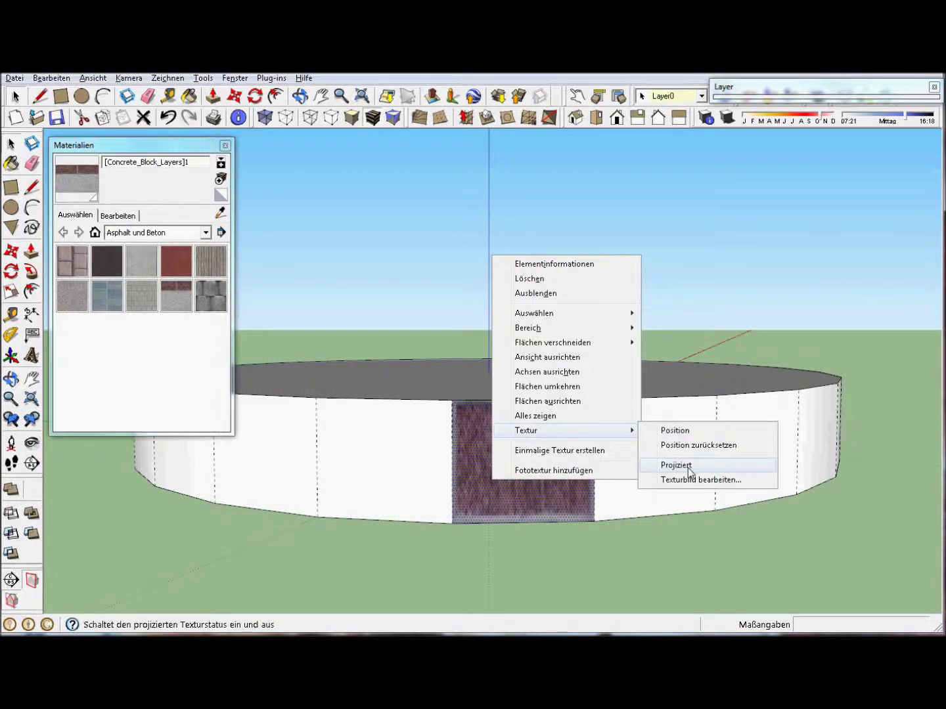
{"action": "left_click", "coordinate": [687, 468]}
{"action": "left_click", "coordinate": [222, 215]}
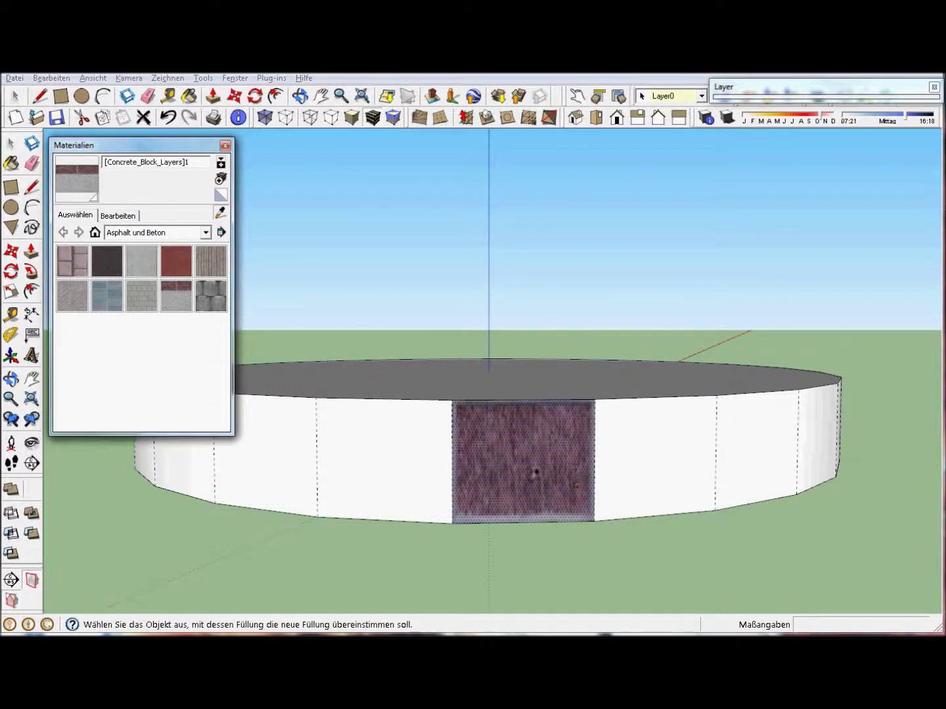
{"action": "left_click", "coordinate": [533, 474]}
{"action": "left_click", "coordinate": [603, 473]}
{"action": "left_click", "coordinate": [397, 460]}
{"action": "left_click", "coordinate": [283, 457]}
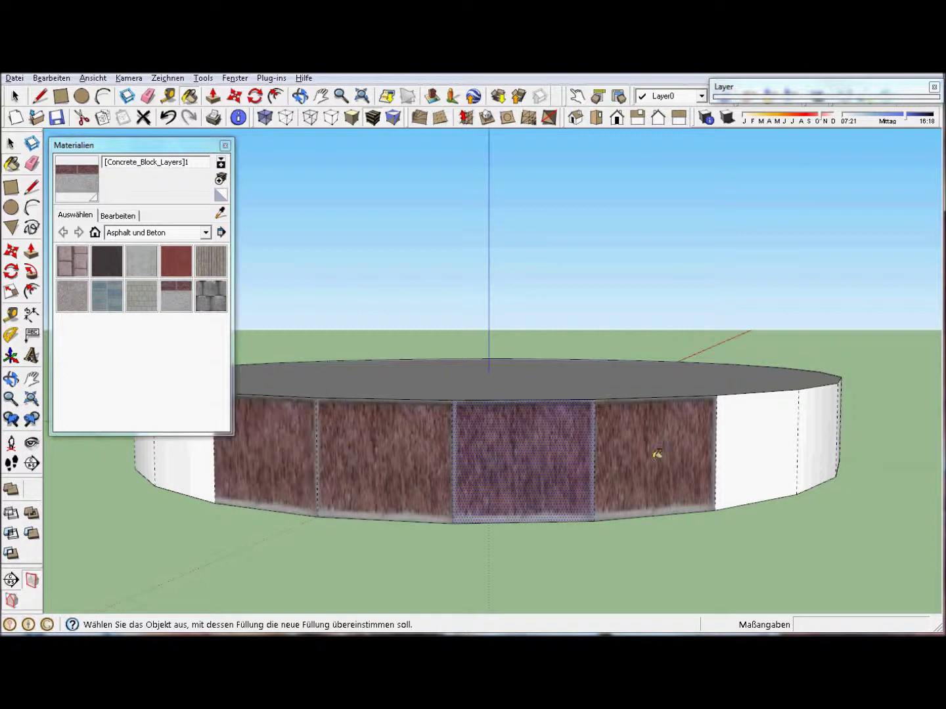
{"action": "left_click", "coordinate": [773, 456]}
- Set the texture on four newly painted facets to Projiziert
{"action": "right_click", "coordinate": [741, 456]}
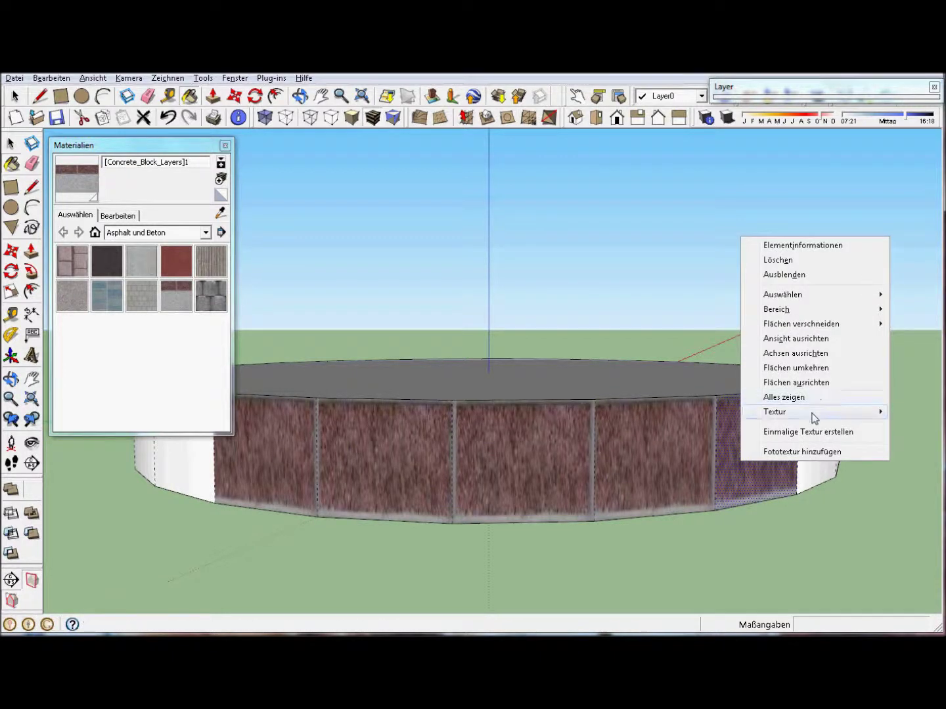
{"action": "left_click", "coordinate": [919, 447]}
{"action": "right_click", "coordinate": [639, 456]}
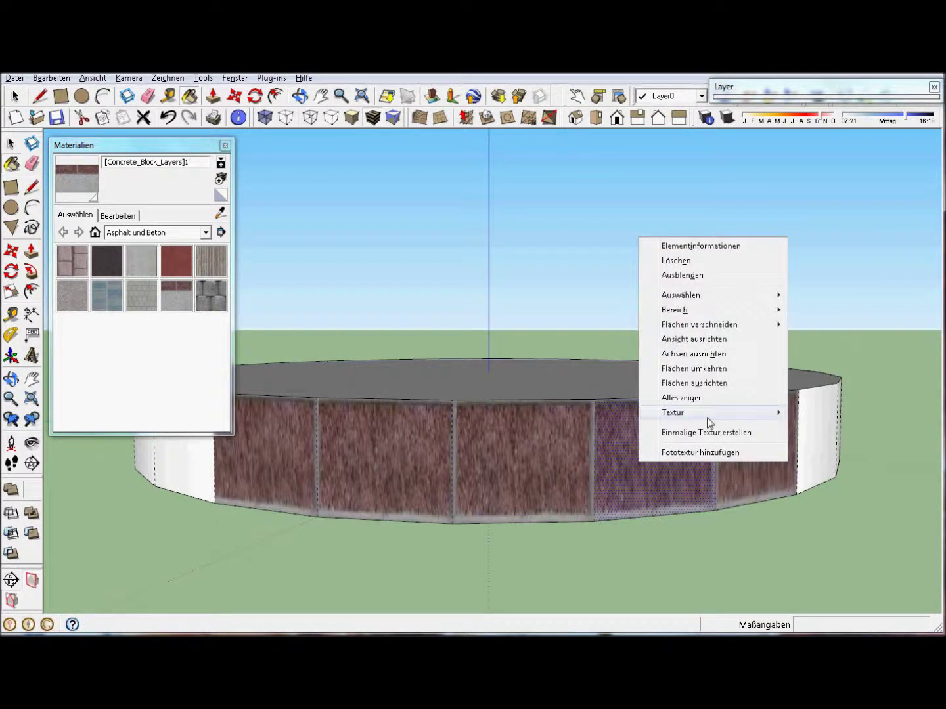
{"action": "left_click", "coordinate": [802, 447]}
{"action": "right_click", "coordinate": [361, 470]}
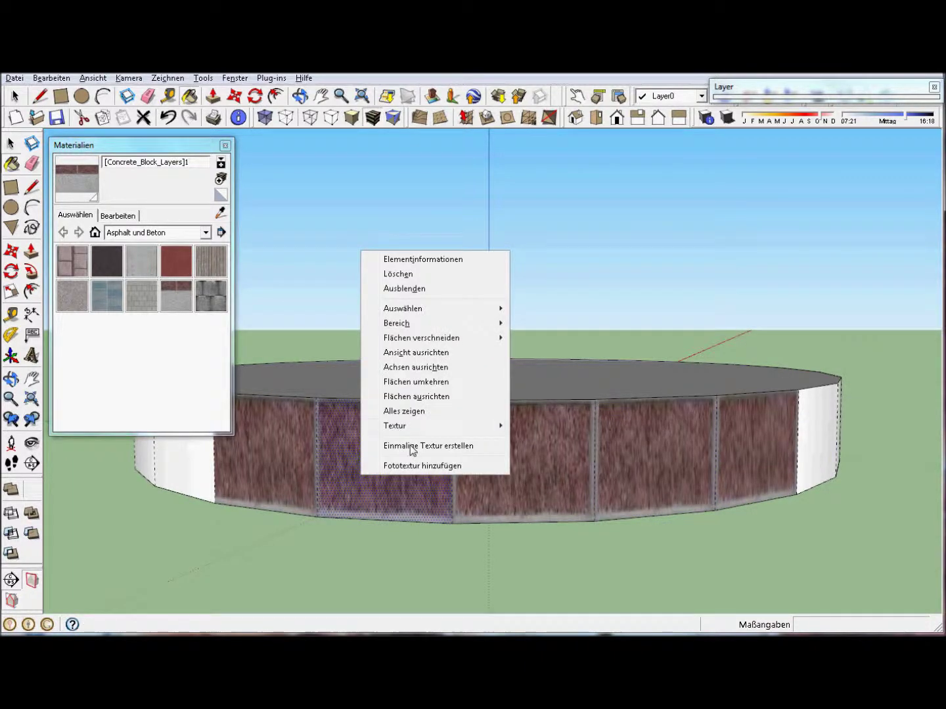
{"action": "left_click", "coordinate": [545, 464]}
{"action": "right_click", "coordinate": [263, 447]}
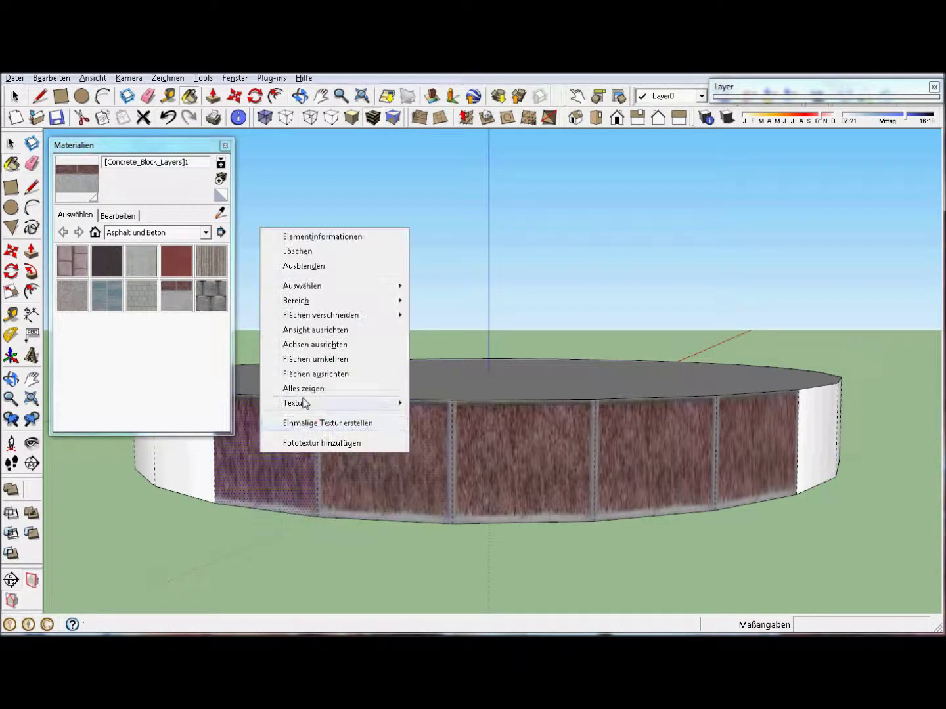
{"action": "left_click", "coordinate": [454, 436]}
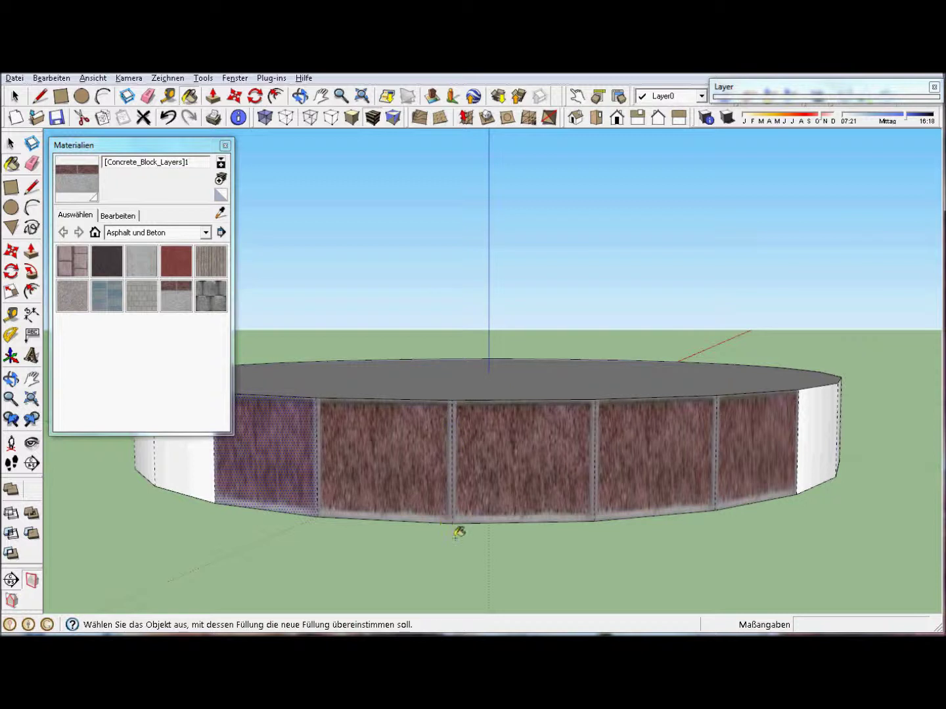
- Paint the far-left and far-right facets and make the right one Projiziert
{"action": "left_click", "coordinate": [187, 465]}
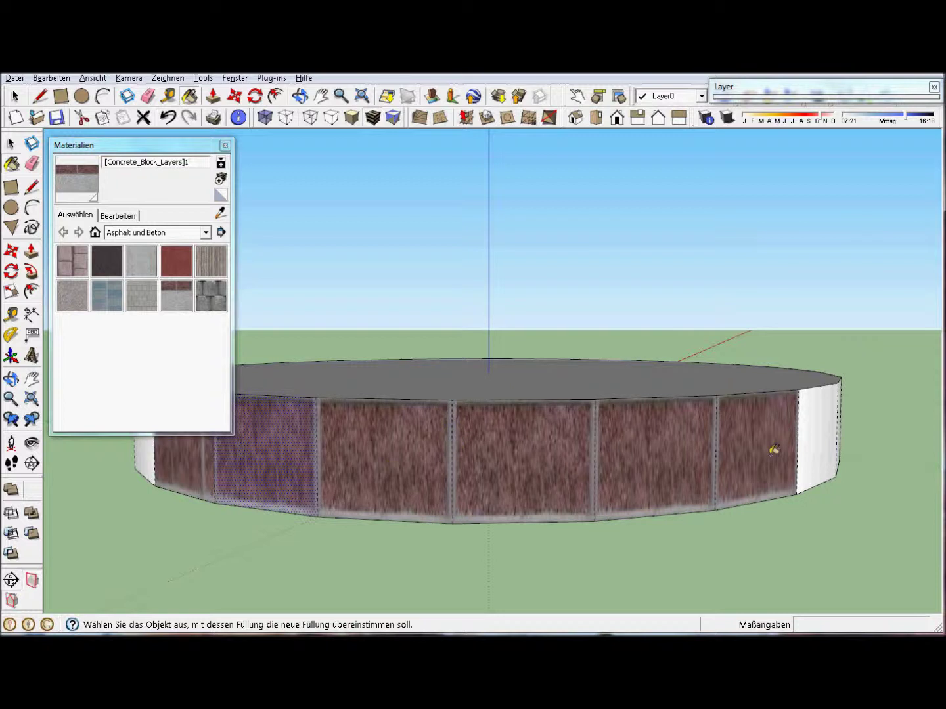
{"action": "left_click", "coordinate": [804, 453]}
{"action": "right_click", "coordinate": [819, 447]}
{"action": "mouse_move", "coordinate": [850, 401]}
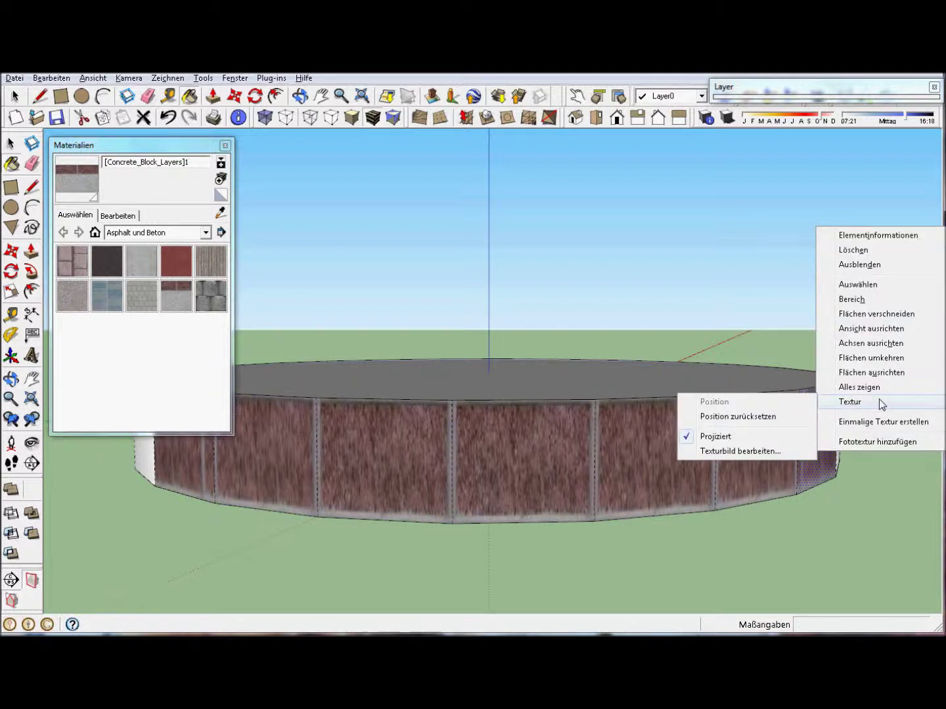
{"action": "left_click", "coordinate": [757, 445]}
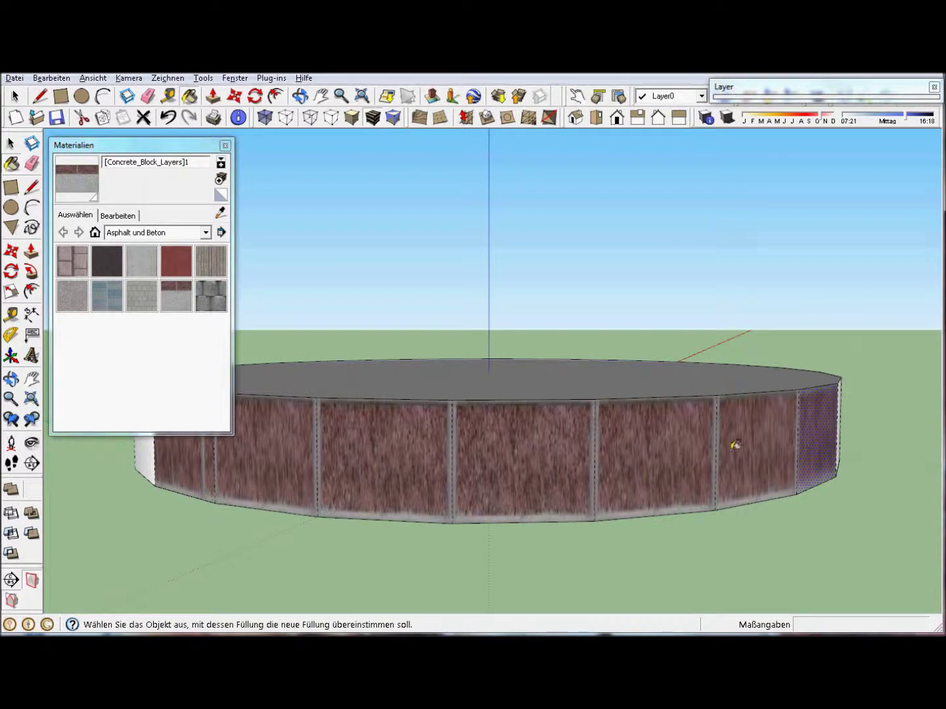
- Orbit to the remaining left facet and set its texture to Projiziert
{"action": "mouse_move", "coordinate": [283, 490]}
{"action": "middle_mouse_down"}
{"action": "mouse_move", "coordinate": [585, 478]}
{"action": "mouse_move", "coordinate": [492, 449]}
{"action": "middle_mouse_up"}
{"action": "right_click", "coordinate": [431, 475]}
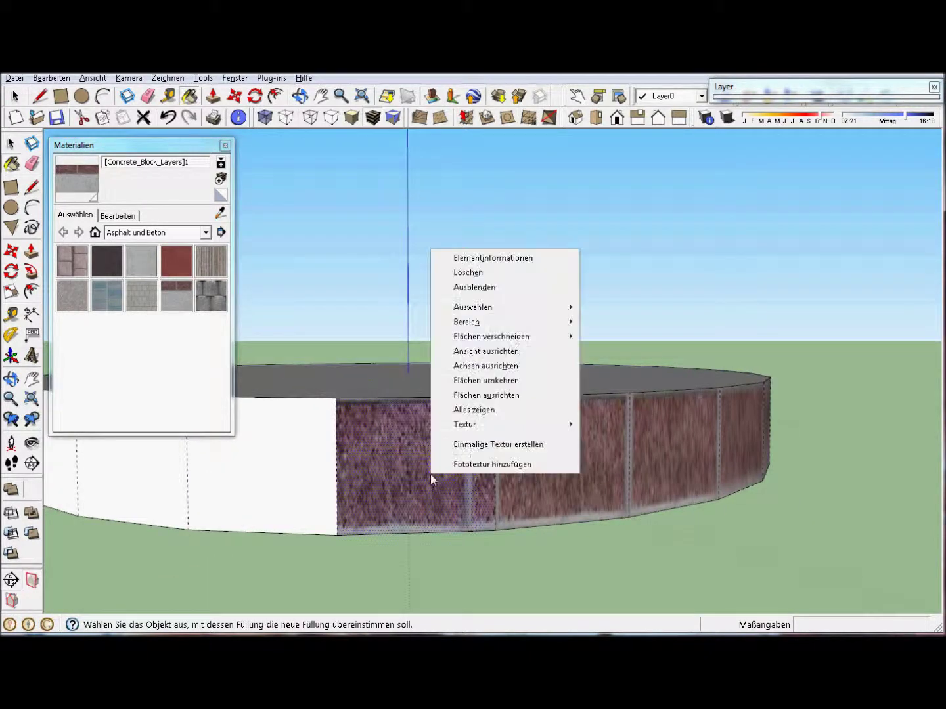
{"action": "mouse_move", "coordinate": [465, 425]}
{"action": "left_click", "coordinate": [614, 459]}
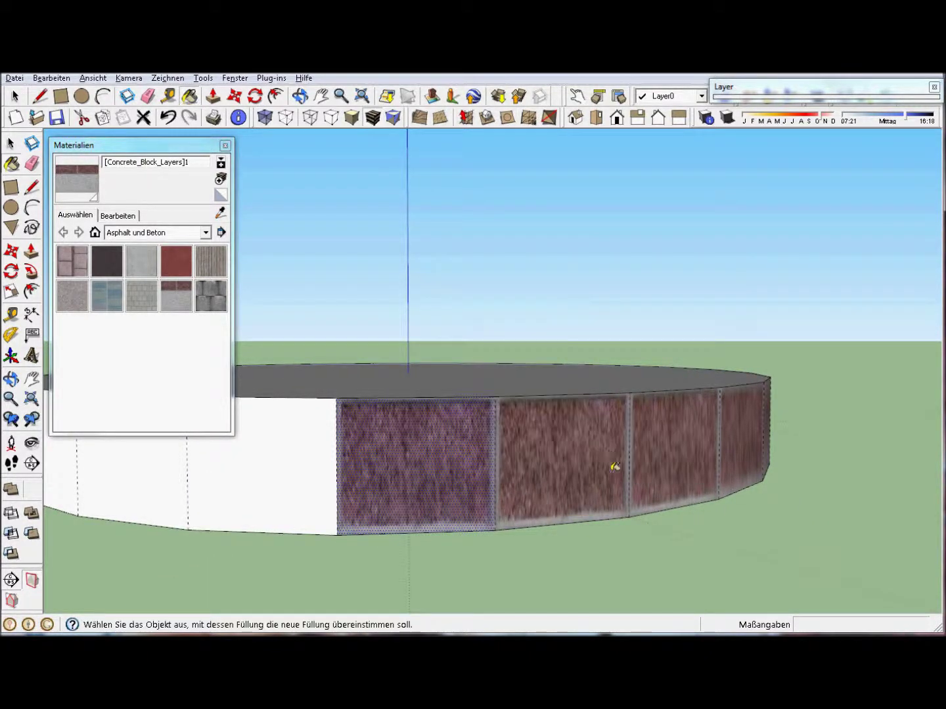
{"action": "mouse_move", "coordinate": [587, 517]}
{"action": "middle_mouse_down"}
{"action": "mouse_move", "coordinate": [482, 532]}
{"action": "mouse_move", "coordinate": [528, 534]}
{"action": "mouse_move", "coordinate": [327, 541]}
{"action": "mouse_move", "coordinate": [474, 566]}
{"action": "mouse_move", "coordinate": [213, 507]}
{"action": "middle_mouse_up"}
{"action": "scroll", "coordinate": [213, 506], "scroll_direction": "down", "scroll_amount": 2}
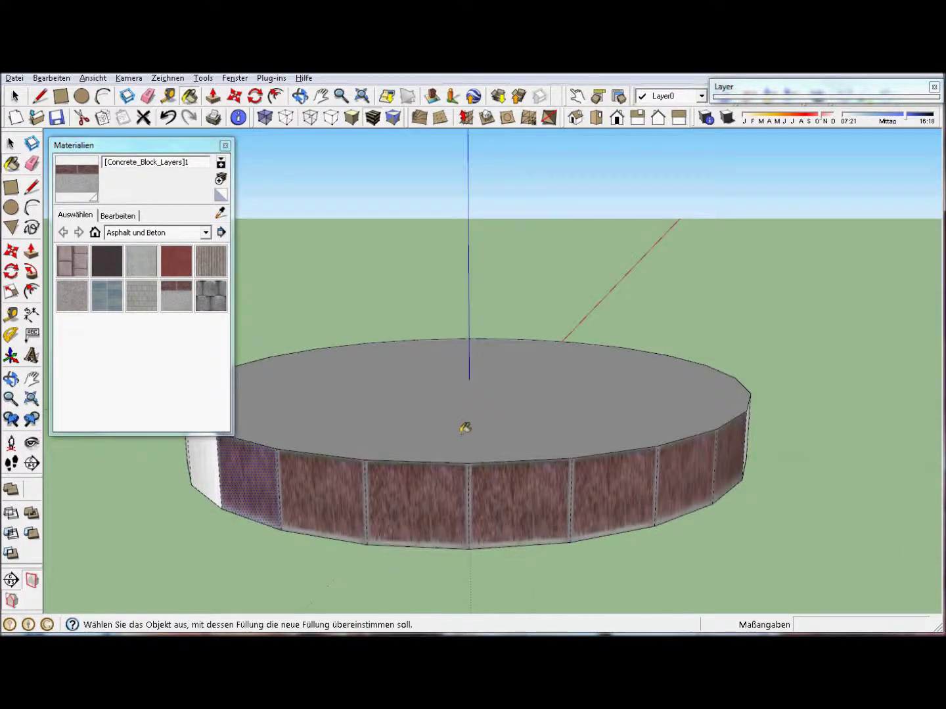
- Paint the cylinder's top face with the concrete texture, make it Projiziert, and reset its position
{"action": "middle_click_drag", "start_coordinate": [464, 430], "coordinate": [453, 459]}
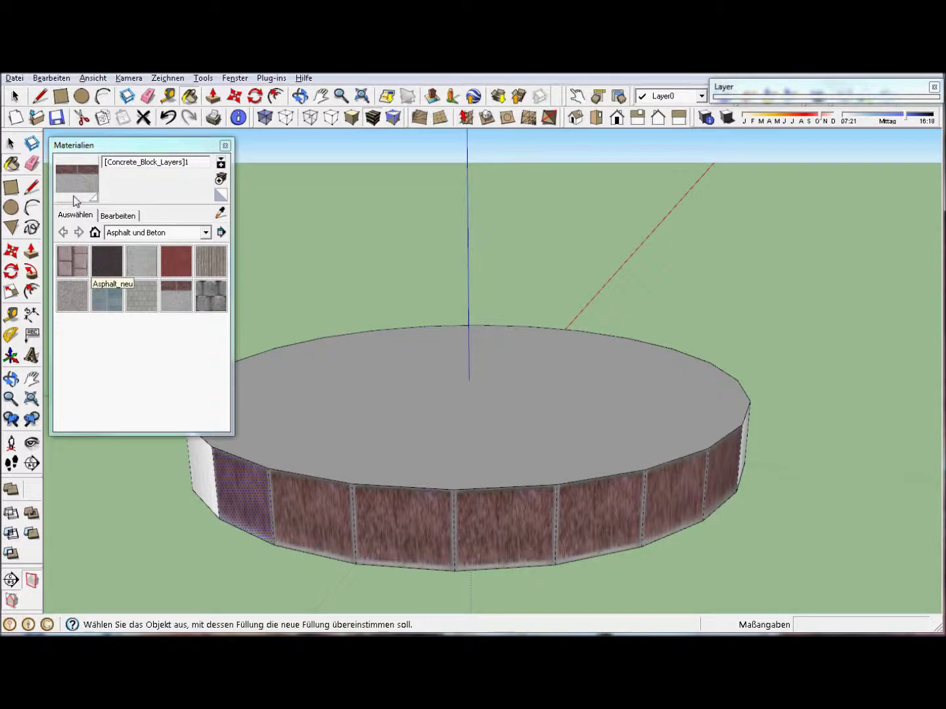
{"action": "left_click", "coordinate": [467, 438]}
{"action": "right_click", "coordinate": [472, 453]}
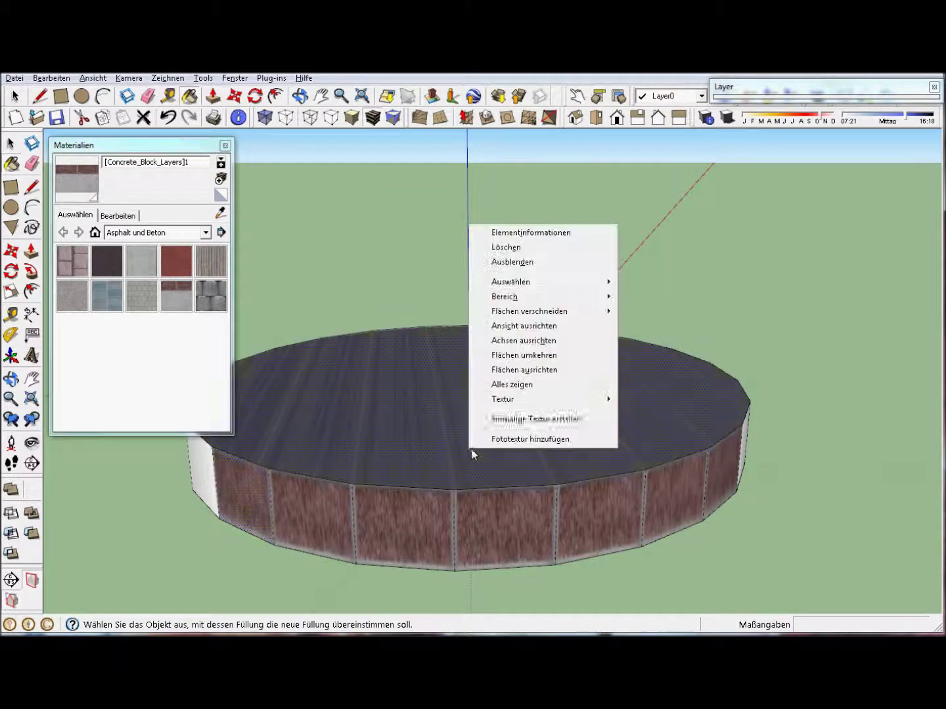
{"action": "left_click", "coordinate": [660, 433]}
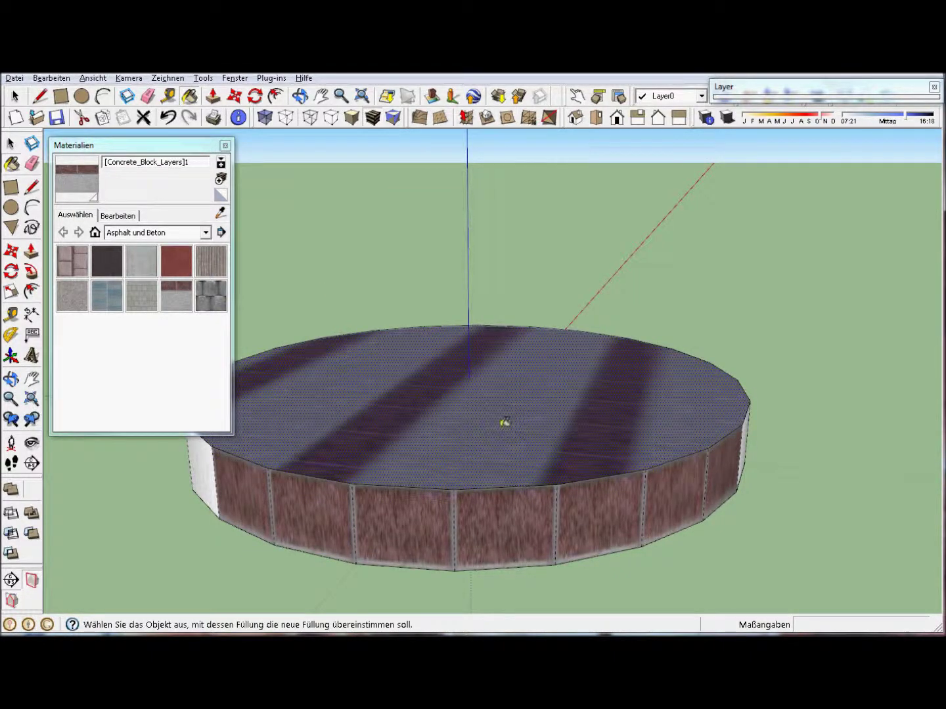
{"action": "right_click", "coordinate": [502, 426]}
{"action": "mouse_move", "coordinate": [534, 603]}
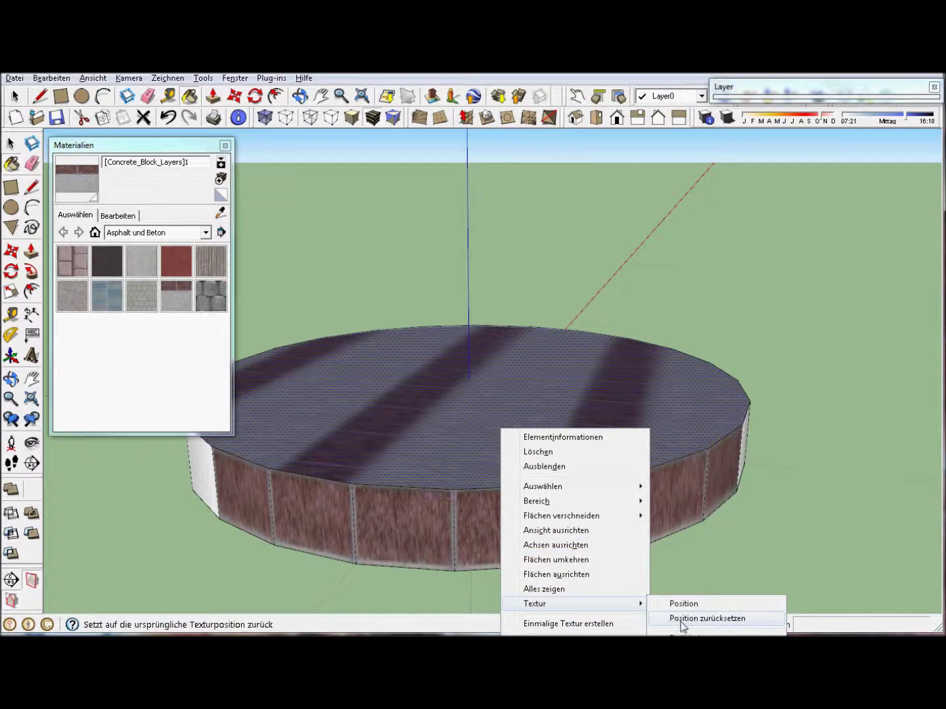
{"action": "left_click", "coordinate": [682, 623]}
- Orbit to look down on the textured top of the disc
{"action": "middle_click_drag", "start_coordinate": [534, 481], "coordinate": [515, 508]}
{"action": "scroll", "coordinate": [578, 270], "scroll_direction": "down", "scroll_amount": 3}
{"action": "scroll", "coordinate": [583, 276], "scroll_direction": "up", "scroll_amount": 1}
{"action": "mouse_move", "coordinate": [584, 276]}
{"action": "middle_mouse_down"}
{"action": "mouse_move", "coordinate": [417, 447]}
{"action": "mouse_move", "coordinate": [496, 395]}
{"action": "middle_mouse_up"}
{"action": "right_click", "coordinate": [494, 401]}
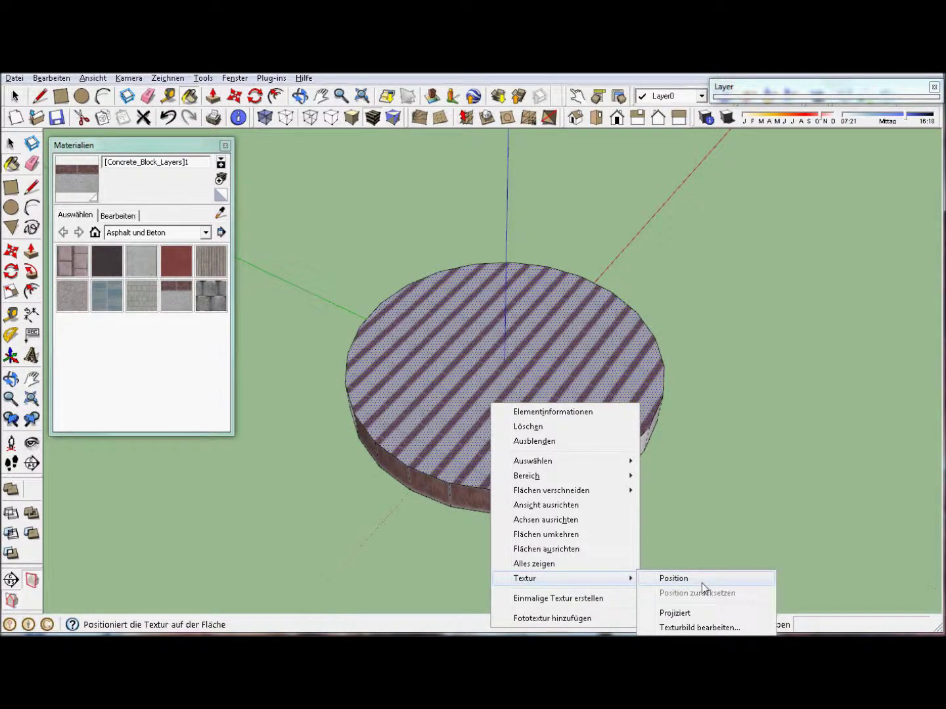
- Enlarge, rotate and shift the top-face texture until only grey concrete aggregate shows
{"action": "left_click", "coordinate": [704, 586]}
{"action": "mouse_move", "coordinate": [515, 386]}
{"action": "left_mouse_down"}
{"action": "mouse_move", "coordinate": [664, 430]}
{"action": "mouse_move", "coordinate": [744, 414]}
{"action": "left_mouse_up"}
{"action": "mouse_move", "coordinate": [609, 378]}
{"action": "left_mouse_down"}
{"action": "mouse_move", "coordinate": [490, 426]}
{"action": "mouse_move", "coordinate": [467, 422]}
{"action": "left_mouse_up"}
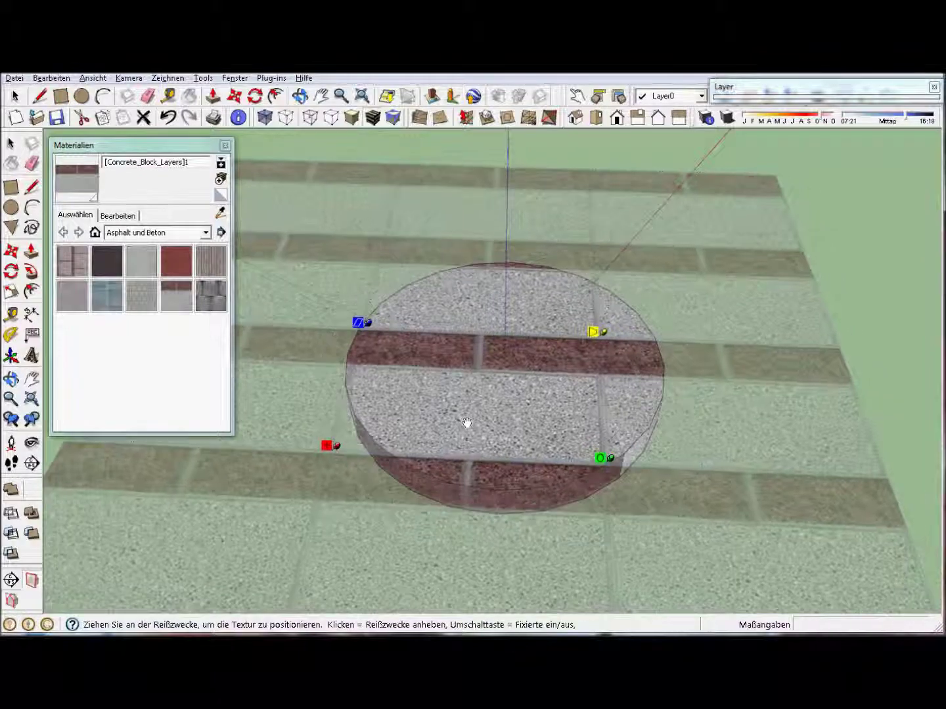
{"action": "left_click_drag", "start_coordinate": [611, 460], "coordinate": [692, 463]}
{"action": "mouse_move", "coordinate": [545, 442]}
{"action": "left_mouse_down"}
{"action": "mouse_move", "coordinate": [523, 448]}
{"action": "mouse_move", "coordinate": [535, 455]}
{"action": "mouse_move", "coordinate": [532, 470]}
{"action": "left_mouse_up"}
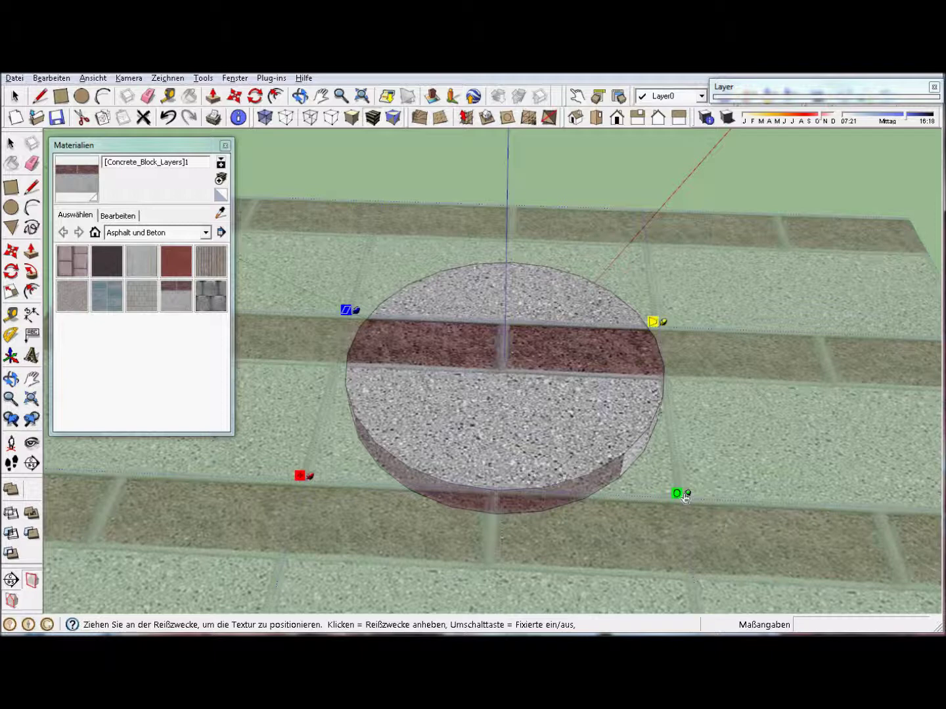
{"action": "left_click_drag", "start_coordinate": [683, 494], "coordinate": [692, 496]}
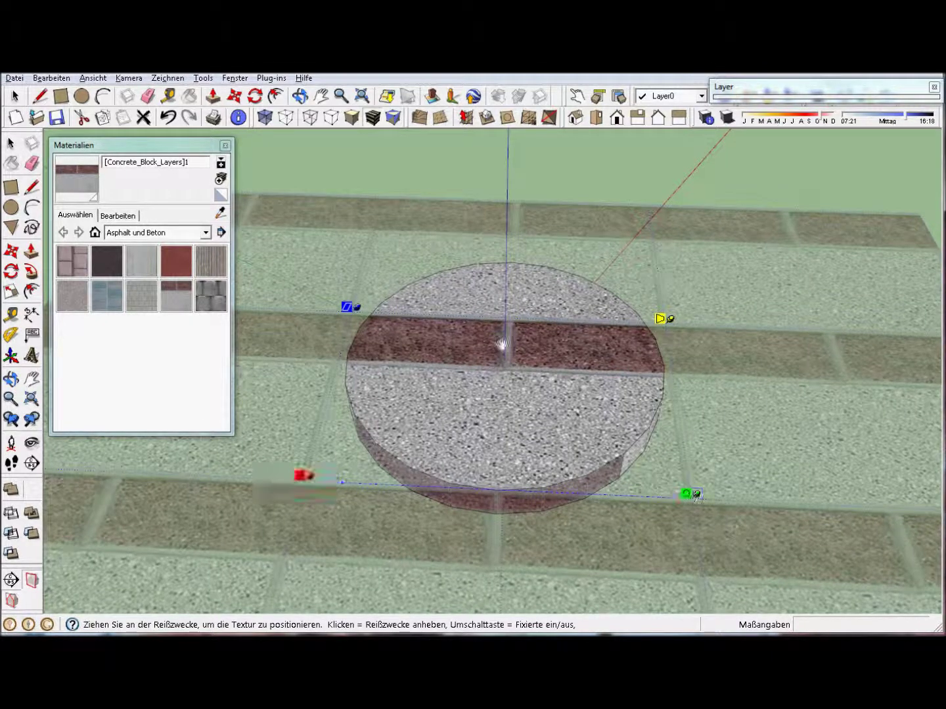
{"action": "left_click_drag", "start_coordinate": [353, 305], "coordinate": [384, 186]}
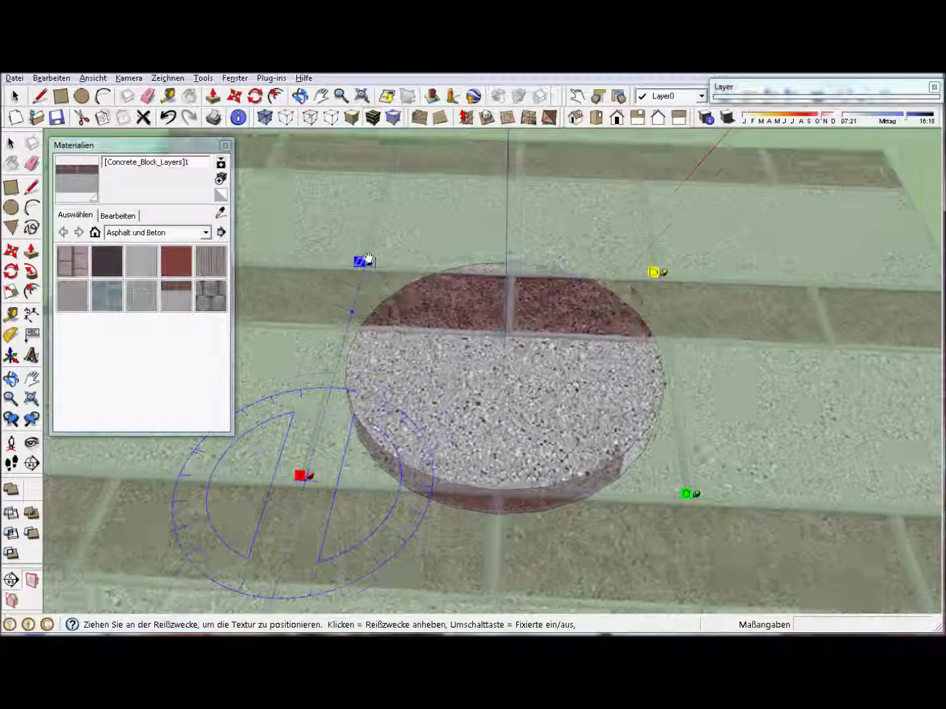
{"action": "left_click_drag", "start_coordinate": [384, 186], "coordinate": [391, 169]}
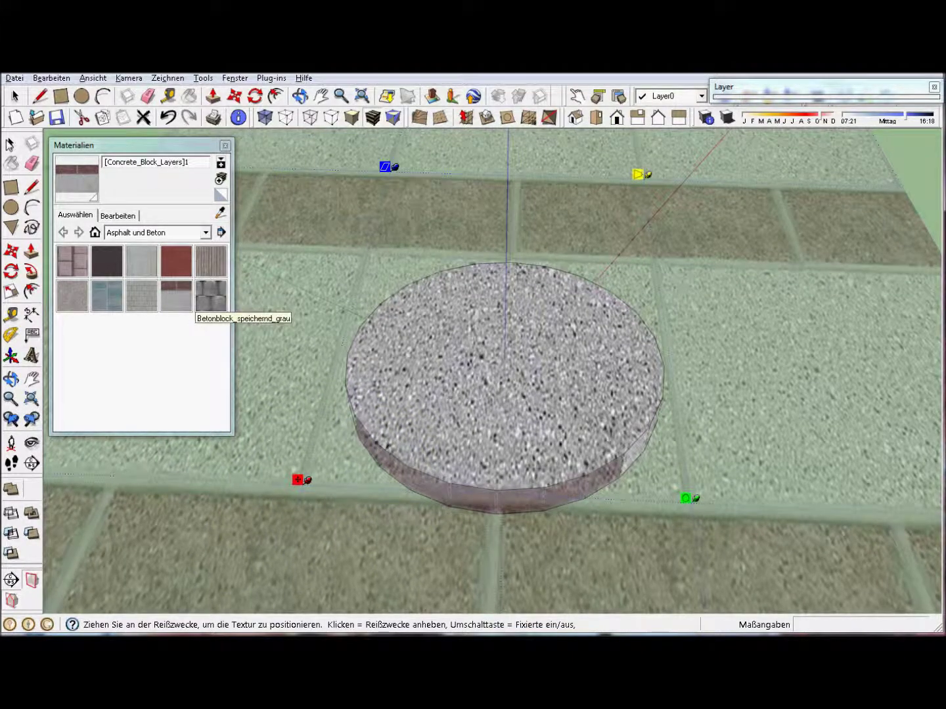
{"action": "left_click", "coordinate": [532, 557]}
- Orbit down to eye level around the curved concrete-block wall
{"action": "mouse_move", "coordinate": [532, 557]}
{"action": "middle_mouse_down"}
{"action": "mouse_move", "coordinate": [469, 498]}
{"action": "mouse_move", "coordinate": [595, 386]}
{"action": "middle_mouse_up"}
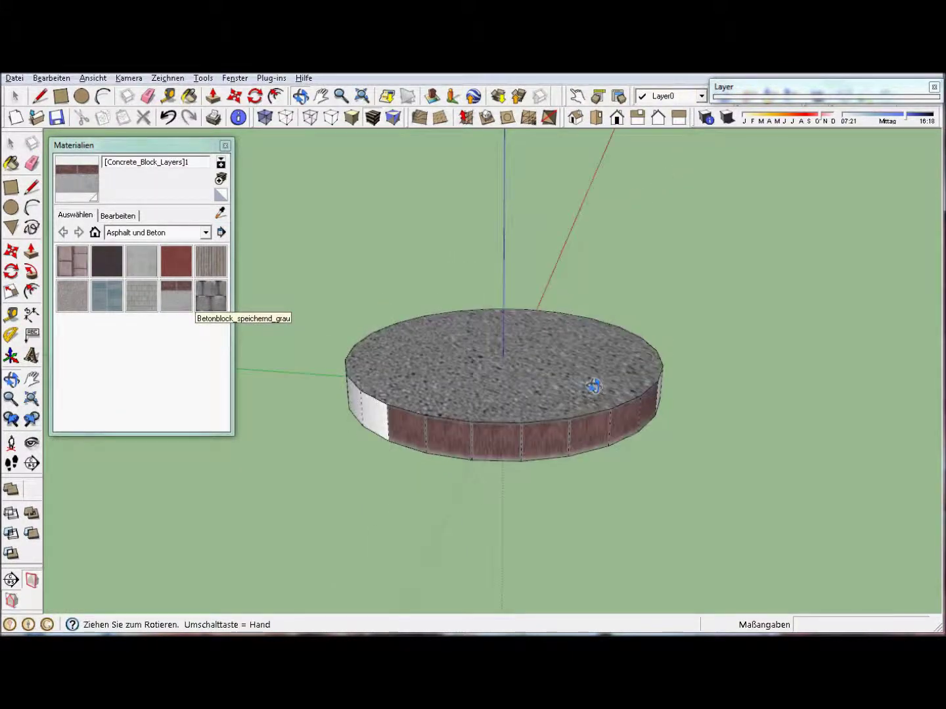
{"action": "scroll", "coordinate": [462, 466], "scroll_direction": "up", "scroll_amount": 2}
{"action": "mouse_move", "coordinate": [494, 438]}
{"action": "middle_mouse_down"}
{"action": "mouse_move", "coordinate": [483, 449]}
{"action": "mouse_move", "coordinate": [264, 380]}
{"action": "mouse_move", "coordinate": [697, 395]}
{"action": "mouse_move", "coordinate": [538, 397]}
{"action": "mouse_move", "coordinate": [434, 361]}
{"action": "mouse_move", "coordinate": [594, 384]}
{"action": "middle_mouse_up"}
{"action": "scroll", "coordinate": [537, 396], "scroll_direction": "up", "scroll_amount": 2}
{"action": "scroll", "coordinate": [537, 396], "scroll_direction": "up", "scroll_amount": 2}
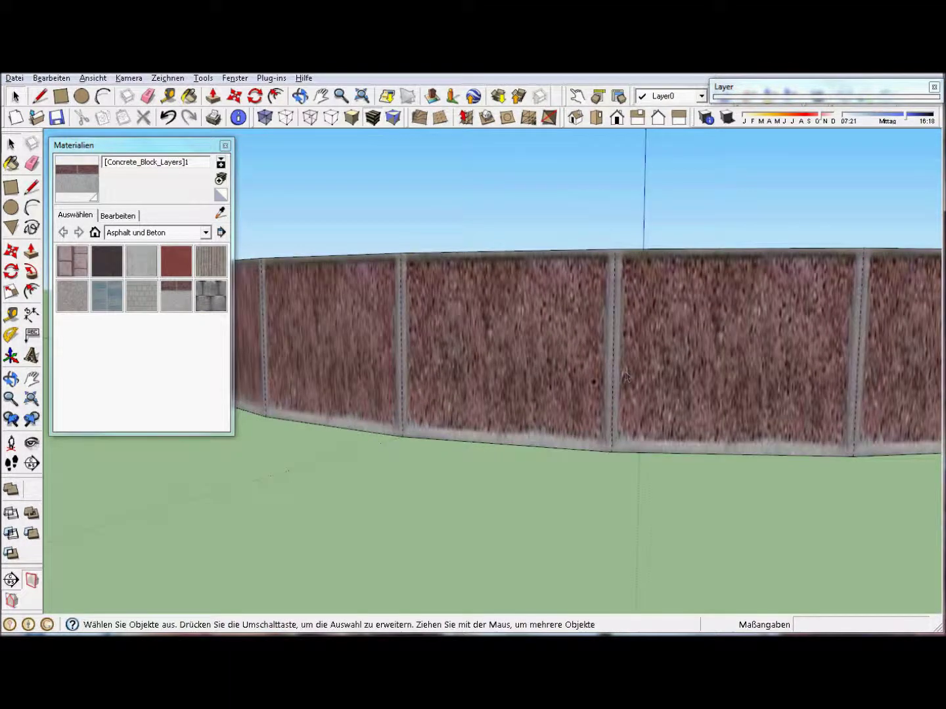
{"action": "scroll", "coordinate": [404, 415], "scroll_direction": "down", "scroll_amount": 1}
{"action": "mouse_move", "coordinate": [404, 416]}
{"action": "middle_mouse_down"}
{"action": "mouse_move", "coordinate": [549, 384]}
{"action": "mouse_move", "coordinate": [609, 412]}
{"action": "mouse_move", "coordinate": [456, 412]}
{"action": "mouse_move", "coordinate": [601, 428]}
{"action": "mouse_move", "coordinate": [600, 391]}
{"action": "mouse_move", "coordinate": [568, 390]}
{"action": "middle_mouse_up"}
{"action": "scroll", "coordinate": [609, 412], "scroll_direction": "down", "scroll_amount": 2}
{"action": "scroll", "coordinate": [644, 411], "scroll_direction": "down", "scroll_amount": 2}
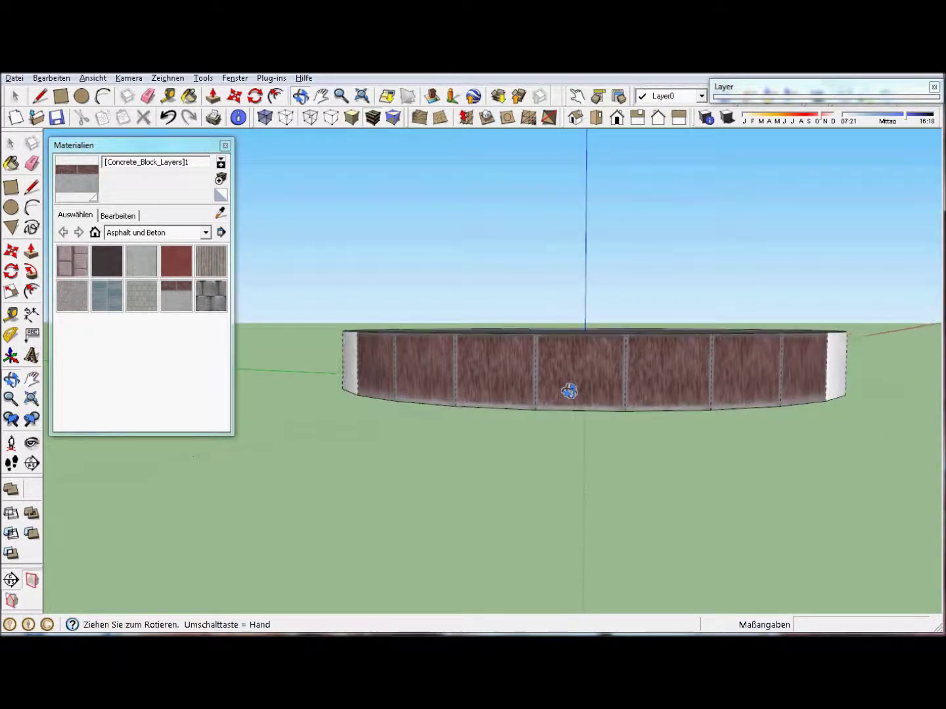
- Toggle the Projiziert texture setting on one wall facet
{"action": "left_click", "coordinate": [568, 386]}
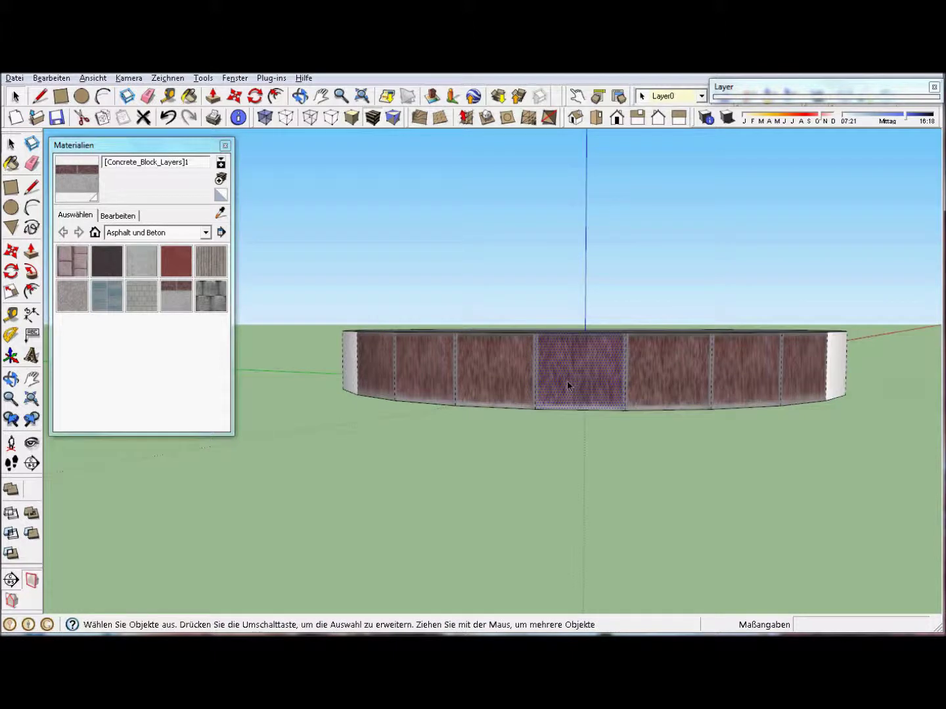
{"action": "right_click", "coordinate": [568, 384]}
{"action": "mouse_move", "coordinate": [643, 557]}
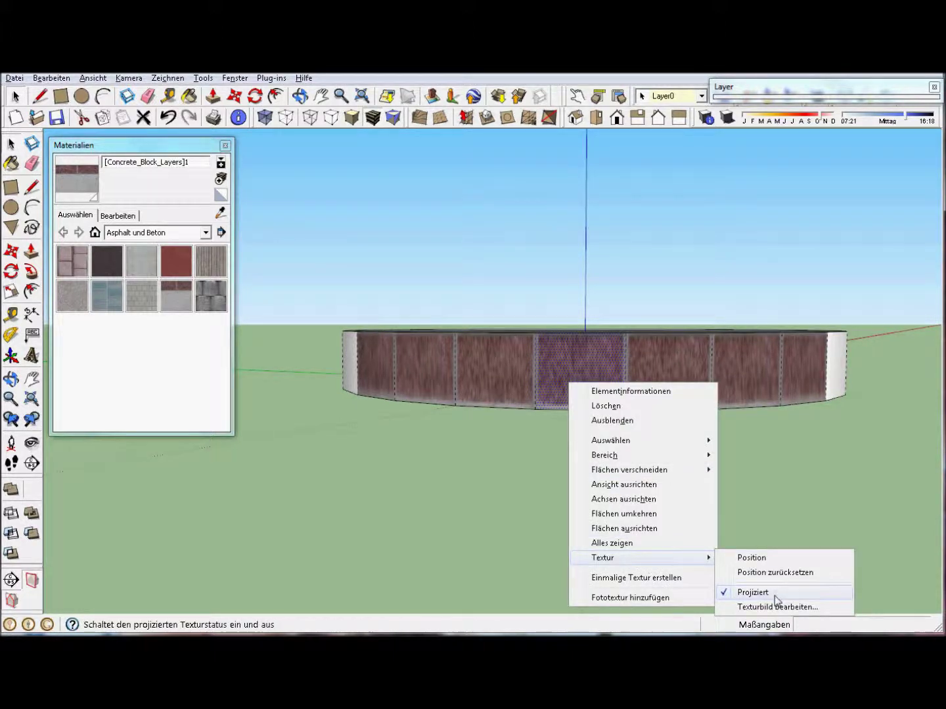
{"action": "left_click", "coordinate": [775, 599]}
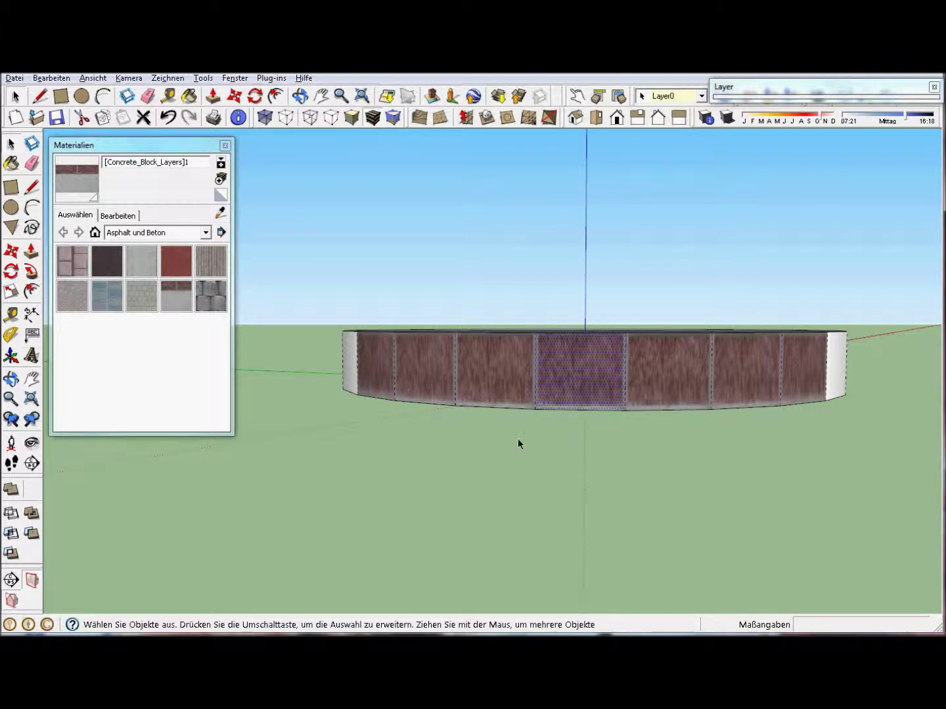